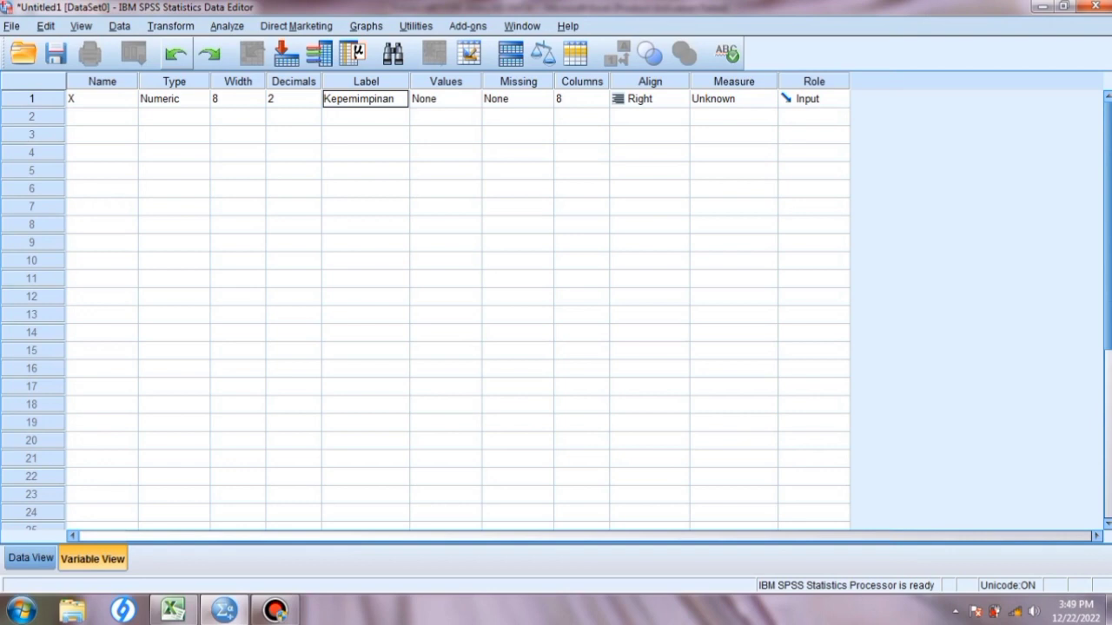
Complete the label of variable X as Kepemimpinan Kepala Cabang and add a second variable Y labelled Kinerja Pegawai
{"action": "type", "text": "Kepala Cabang"}
{"action": "left_click", "coordinate": [101, 117]}
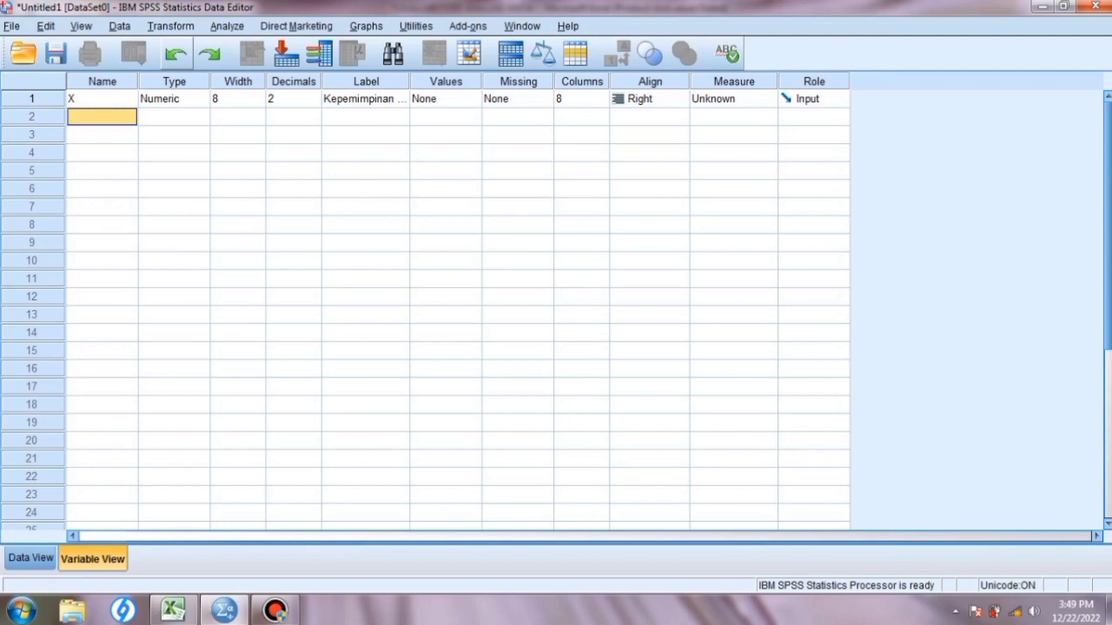
{"action": "type", "text": "Y"}
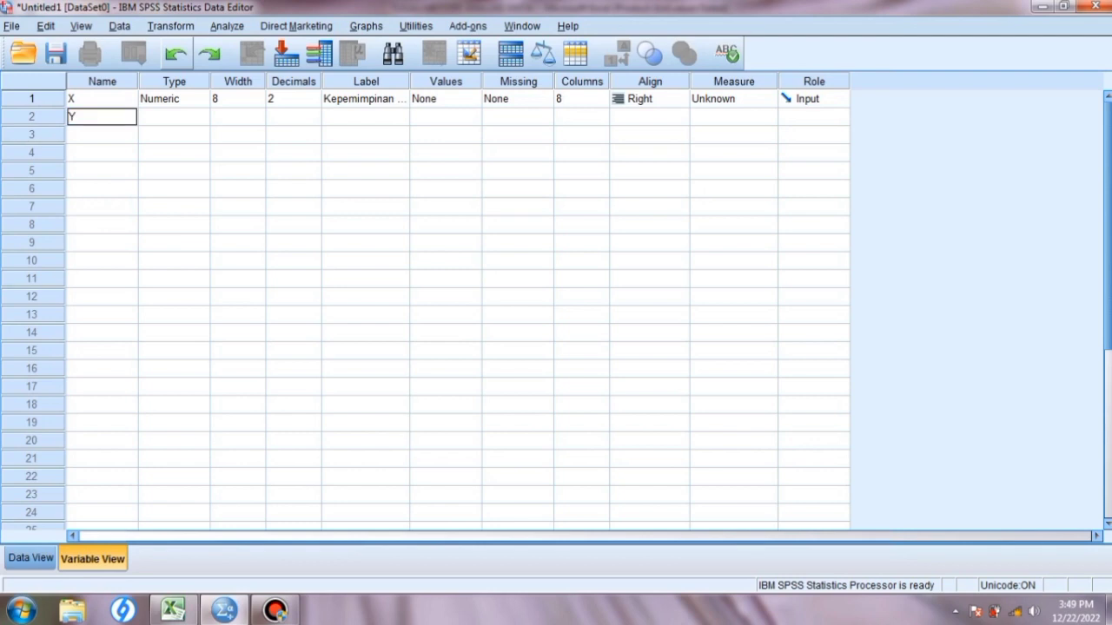
{"action": "left_click", "coordinate": [360, 117]}
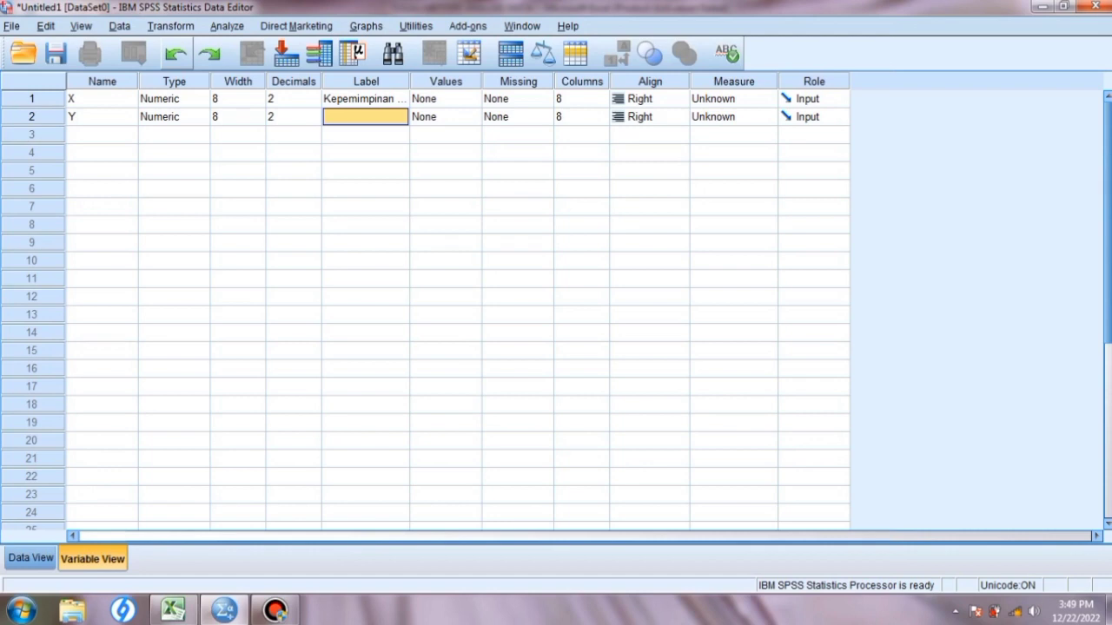
{"action": "type", "text": "k"}
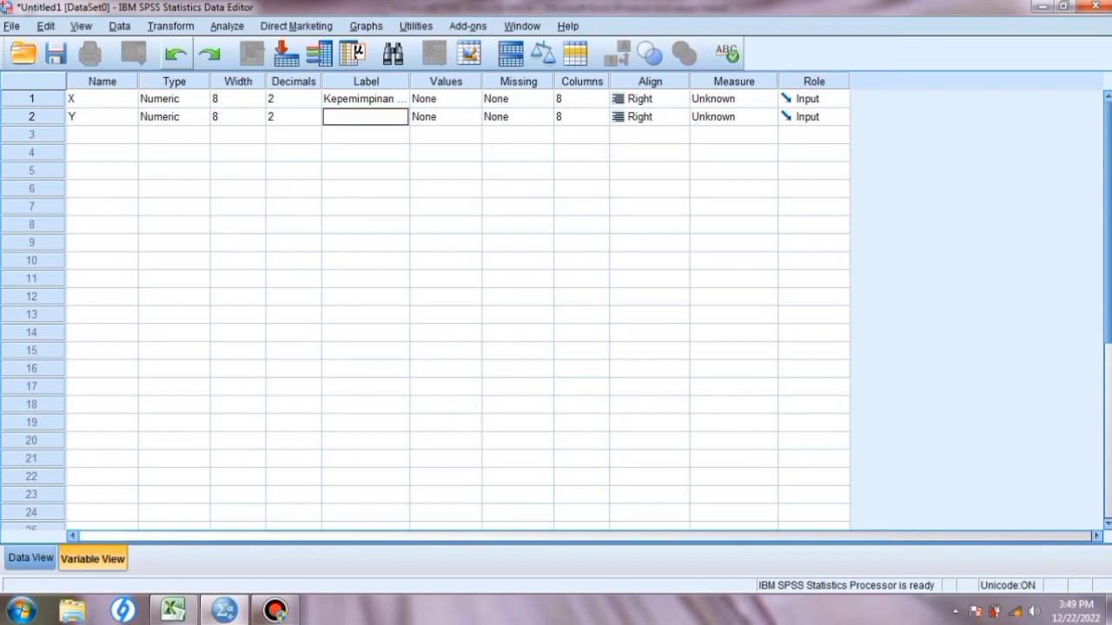
{"action": "key", "text": "BackSpace"}
{"action": "type", "text": "Kinerja Pegawai"}
{"action": "left_click", "coordinate": [366, 171]}
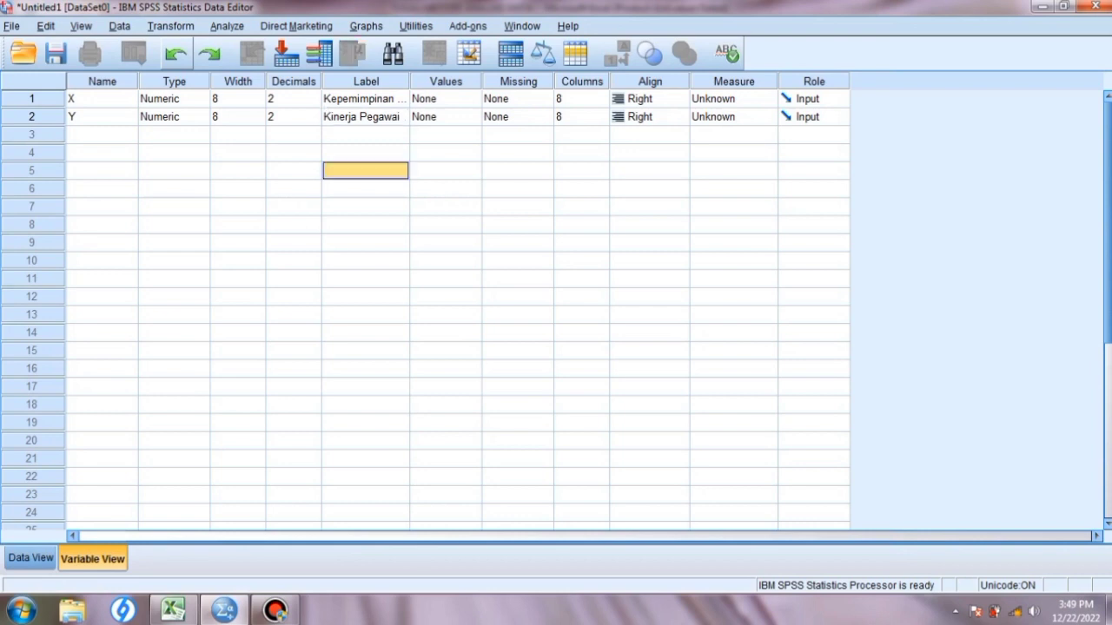
Bring up the empty data grid, switch to Excel and copy the X and Y values in B5:C34 of the Korelasi sheet
{"action": "left_click", "coordinate": [30, 557]}
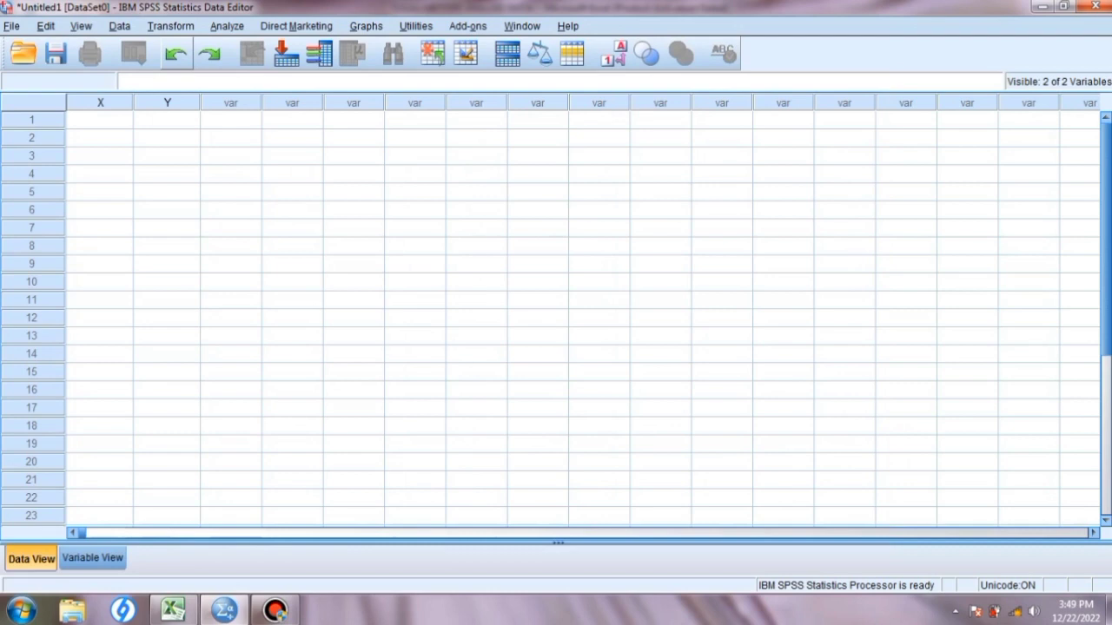
{"action": "left_click", "coordinate": [173, 610]}
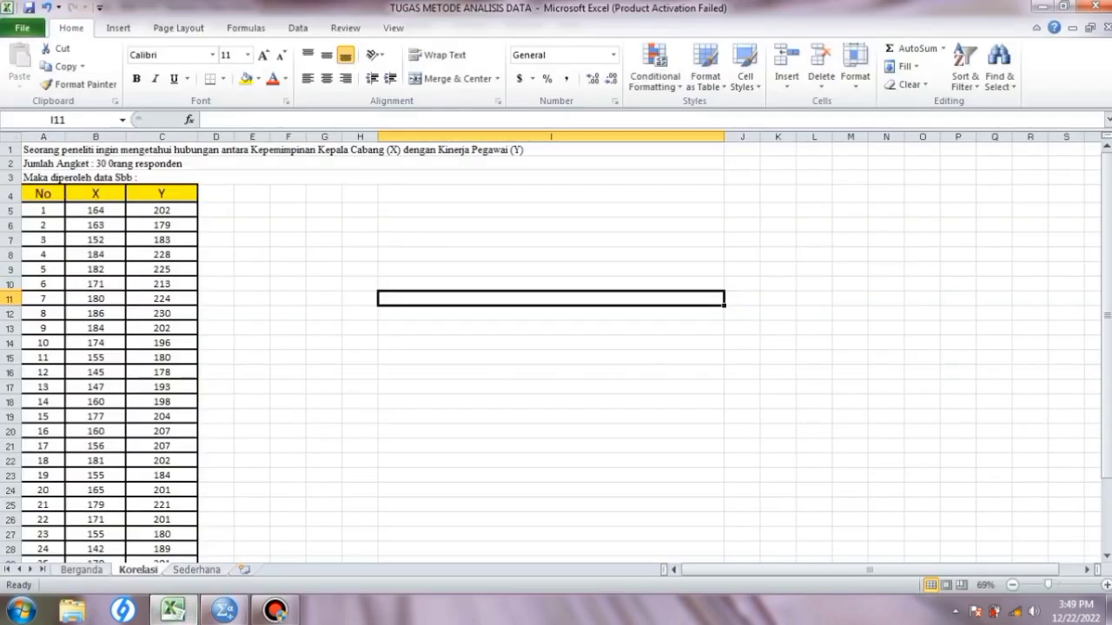
{"action": "left_click", "coordinate": [96, 210]}
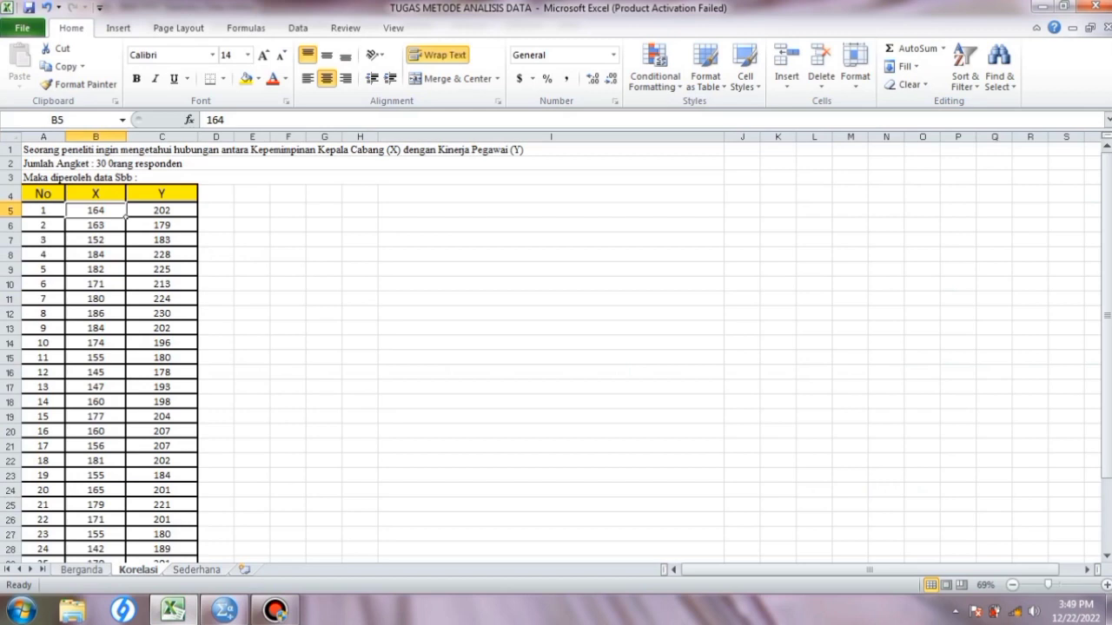
{"action": "left_click_drag", "start_coordinate": [95, 210], "coordinate": [198, 536]}
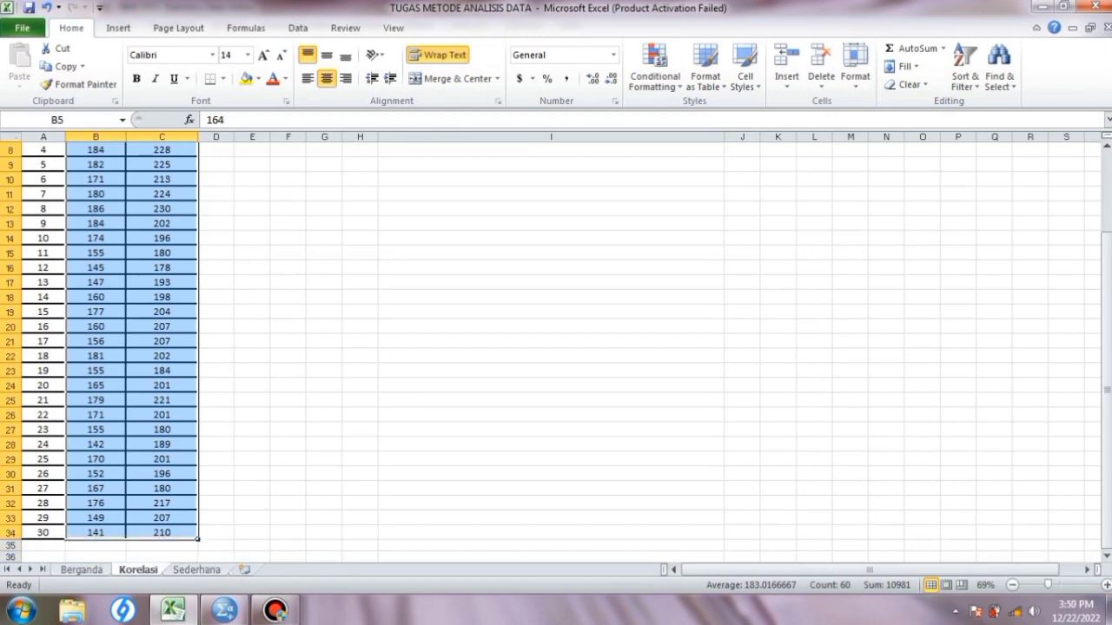
{"action": "key", "text": "ctrl+c"}
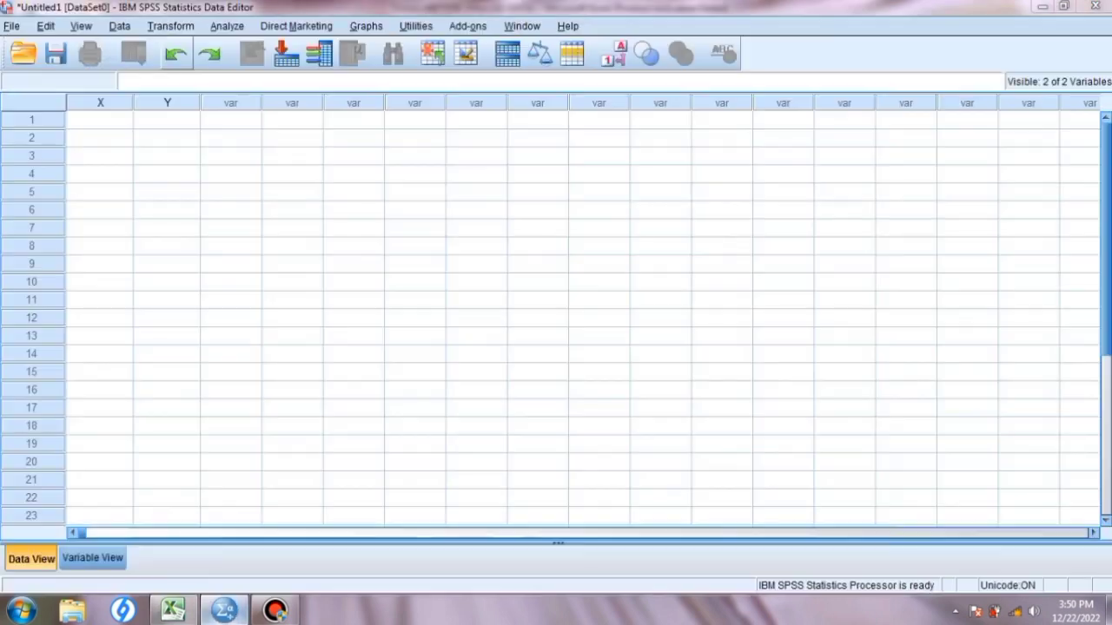
Switch back to SPSS and paste the copied values into the X and Y columns starting at case 1
{"action": "left_click", "coordinate": [224, 611]}
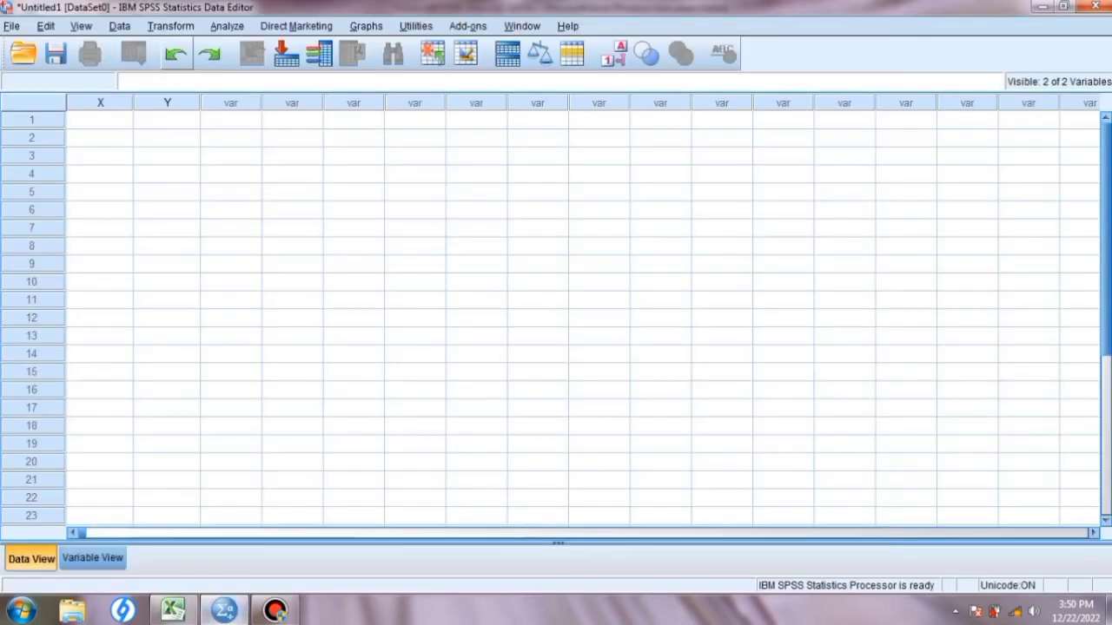
{"action": "left_click", "coordinate": [100, 120]}
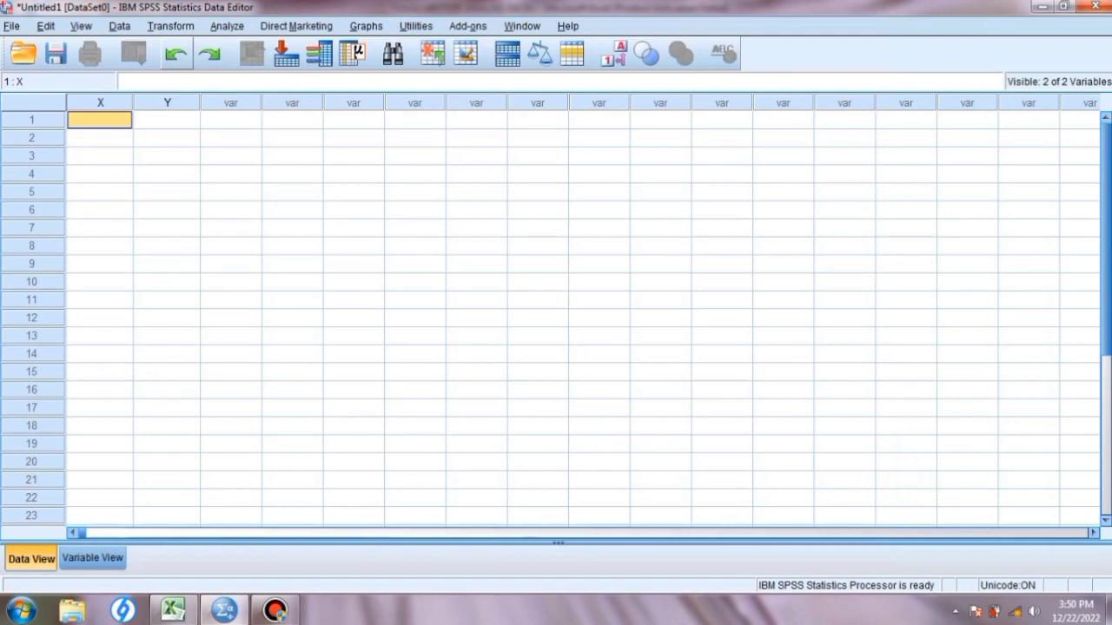
{"action": "key", "text": "ctrl+v"}
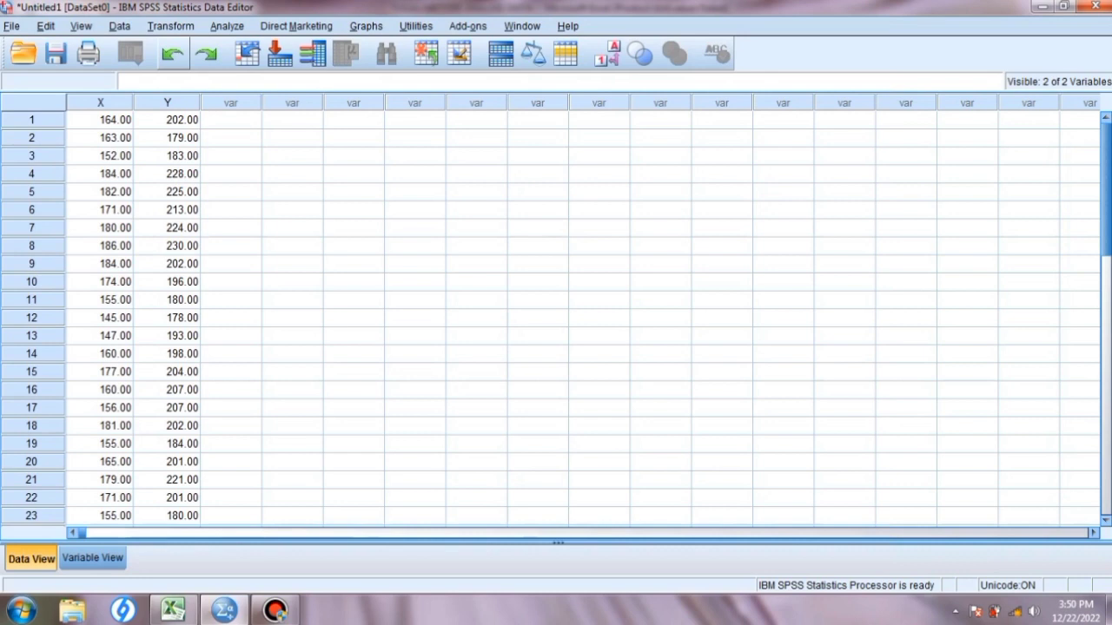
Check the pasted X and Y values down to the last case and return to the first case
{"action": "left_click", "coordinate": [291, 299]}
{"action": "left_click", "coordinate": [292, 318]}
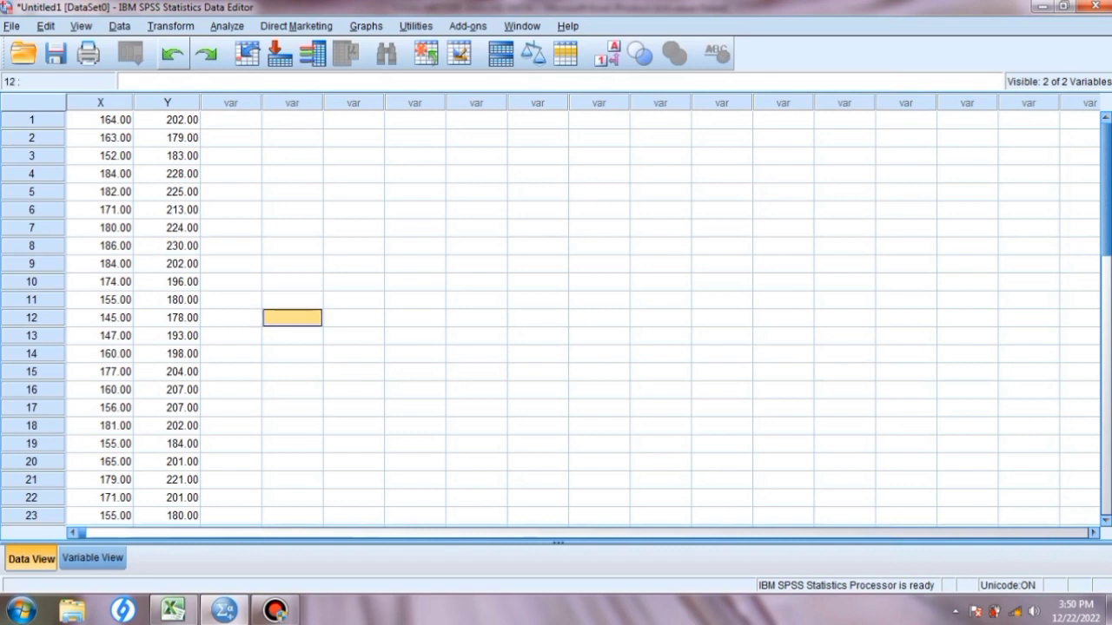
{"action": "key", "text": "Down"}
{"action": "key", "text": "Down"}
{"action": "key", "text": "Down"}
{"action": "key", "text": "Down"}
{"action": "key", "text": "Down"}
{"action": "key", "text": "Down"}
{"action": "key", "text": "Down"}
{"action": "key", "text": "Down"}
{"action": "key", "text": "Down"}
{"action": "key", "text": "Down"}
{"action": "key", "text": "Down"}
{"action": "key", "text": "Down"}
{"action": "key", "text": "Down"}
{"action": "key", "text": "Down"}
{"action": "key", "text": "Down"}
{"action": "key", "text": "Down"}
{"action": "key", "text": "Down"}
{"action": "key", "text": "Down"}
{"action": "key", "text": "Down"}
{"action": "key", "text": "Down"}
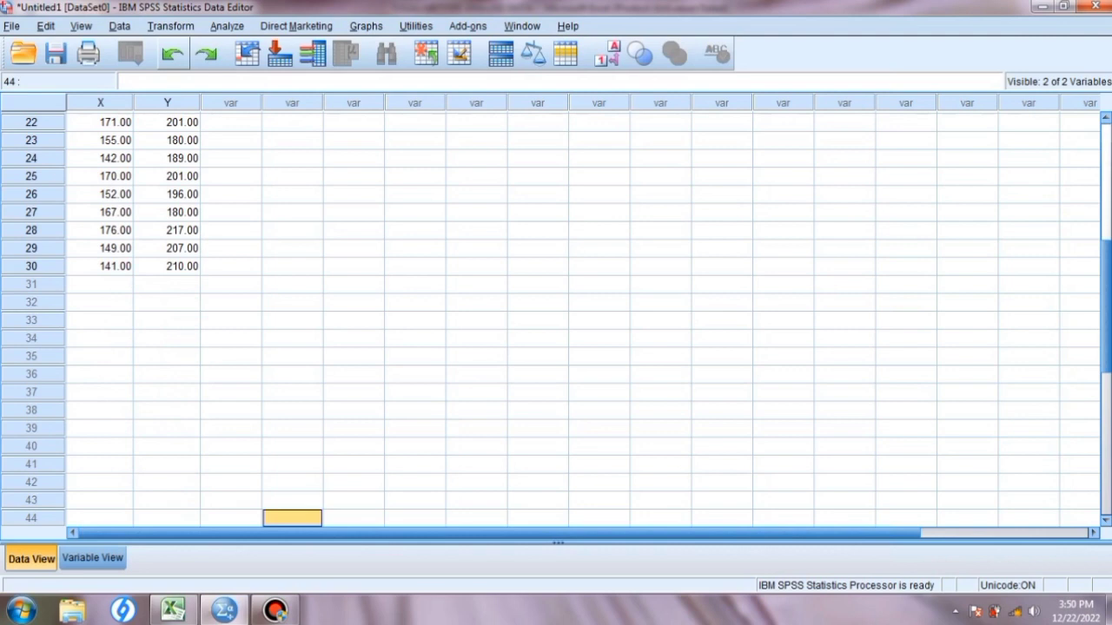
{"action": "left_click", "coordinate": [292, 266]}
{"action": "key", "text": "Up"}
{"action": "key", "text": "Up"}
{"action": "key", "text": "Up"}
{"action": "key", "text": "Up"}
{"action": "key", "text": "Up"}
{"action": "key", "text": "Up"}
{"action": "key", "text": "Up"}
{"action": "key", "text": "Up"}
{"action": "key", "text": "Up"}
{"action": "key", "text": "Up"}
{"action": "key", "text": "Up"}
{"action": "key", "text": "Up"}
{"action": "key", "text": "Up"}
{"action": "key", "text": "Up"}
{"action": "key", "text": "Up"}
{"action": "key", "text": "Up"}
{"action": "key", "text": "Up"}
{"action": "key", "text": "Up"}
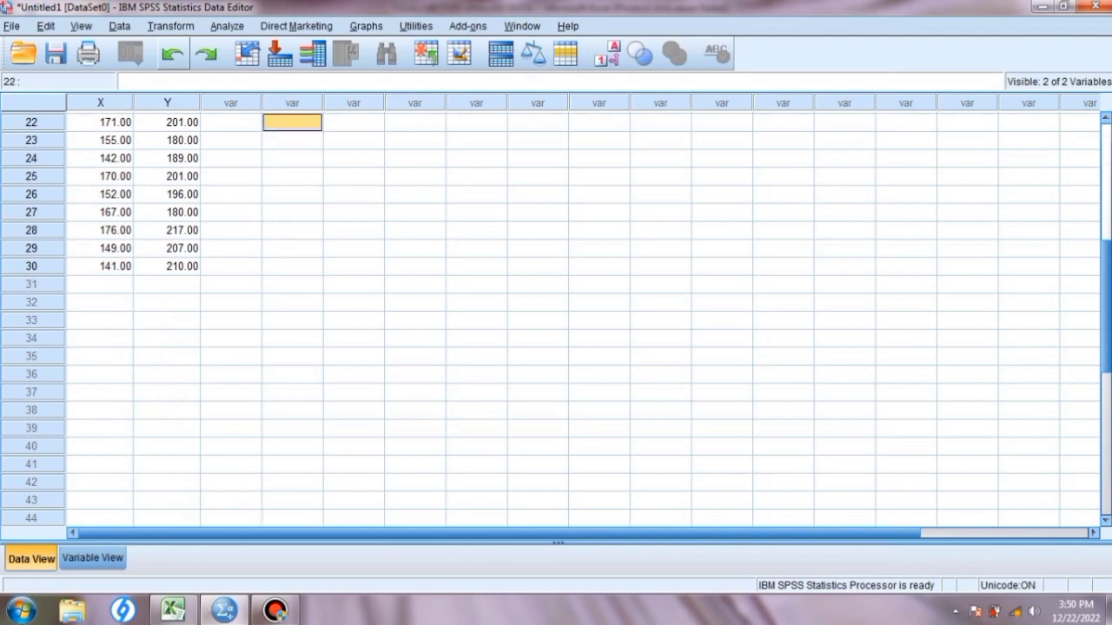
{"action": "key", "text": "Up"}
{"action": "key", "text": "Up"}
{"action": "key", "text": "Up"}
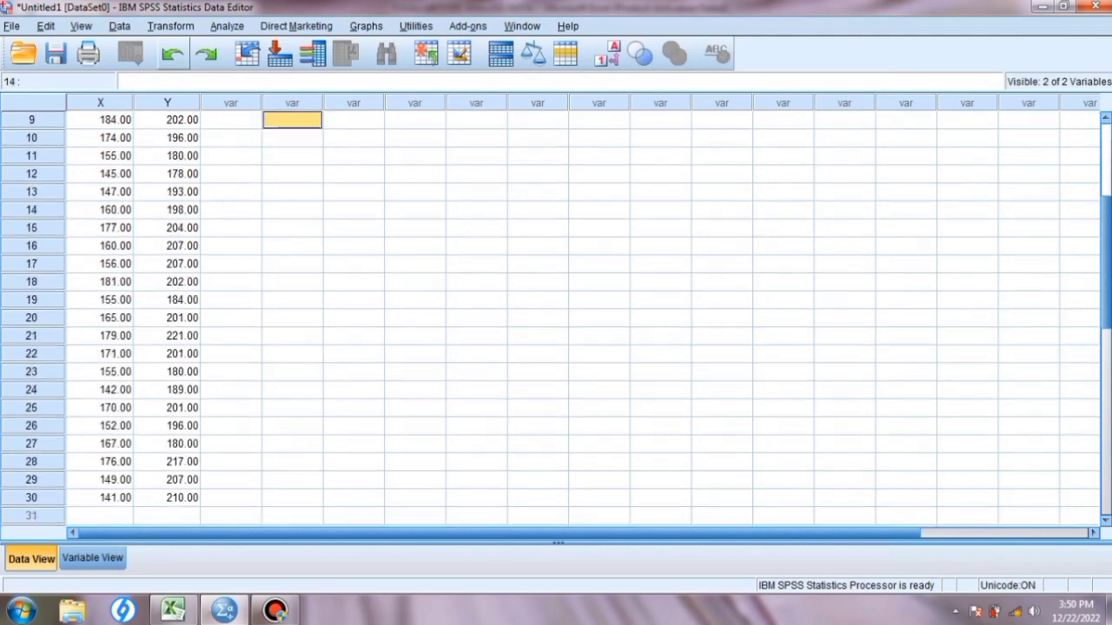
{"action": "key", "text": "Up"}
{"action": "key", "text": "Up"}
{"action": "key", "text": "Up"}
{"action": "key", "text": "Up"}
{"action": "key", "text": "Up"}
{"action": "key", "text": "Up"}
{"action": "key", "text": "Up"}
{"action": "key", "text": "Up"}
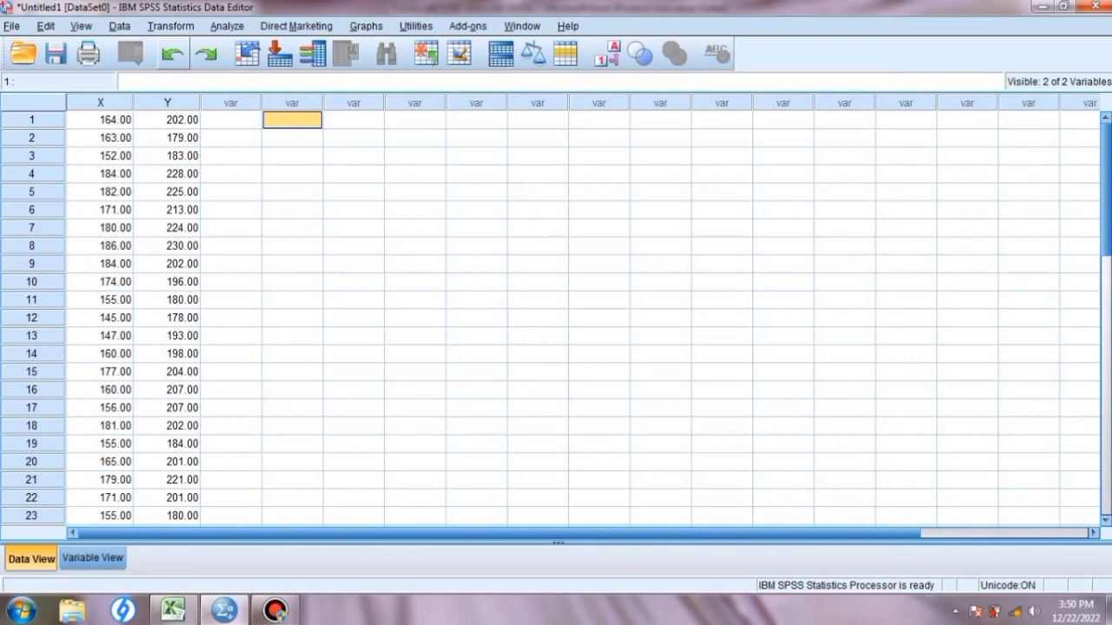
Open the Bivariate Correlations analysis
{"action": "key", "text": "alt+a"}
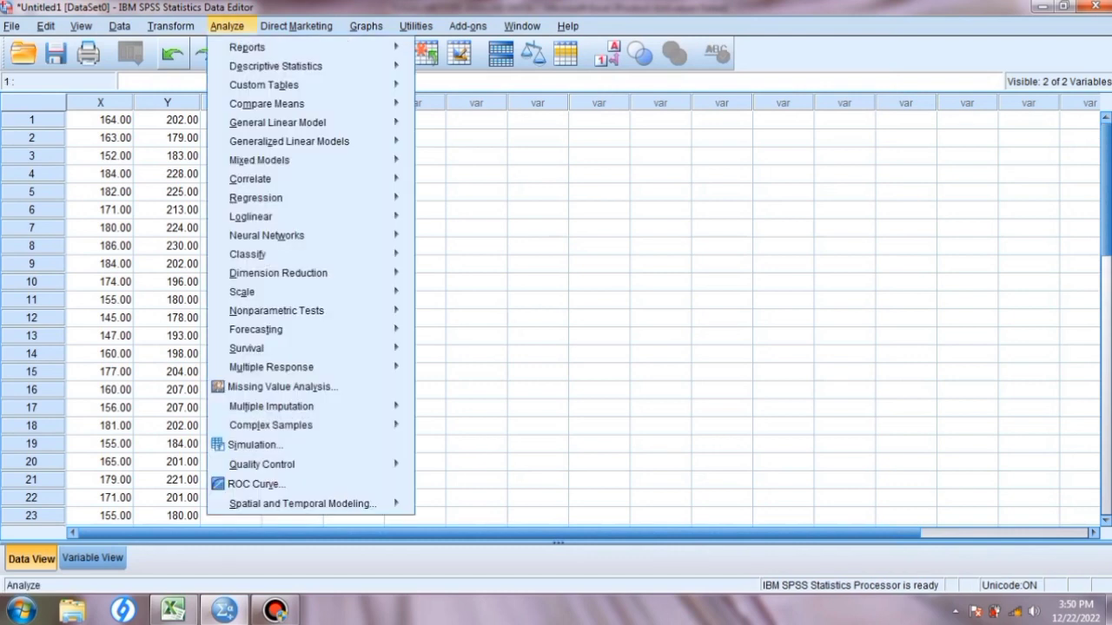
{"action": "key", "text": "Down"}
{"action": "key", "text": "Down"}
{"action": "key", "text": "Down"}
{"action": "key", "text": "Down"}
{"action": "key", "text": "Down"}
{"action": "key", "text": "Down"}
{"action": "key", "text": "Down"}
{"action": "key", "text": "Down"}
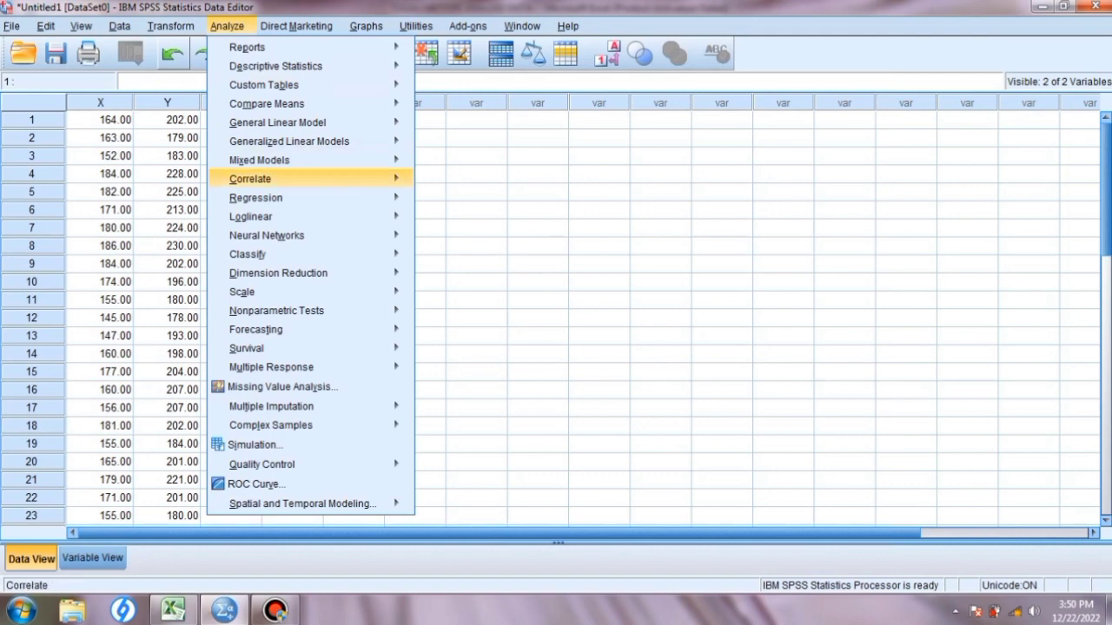
{"action": "key", "text": "Right"}
{"action": "key", "text": "Down"}
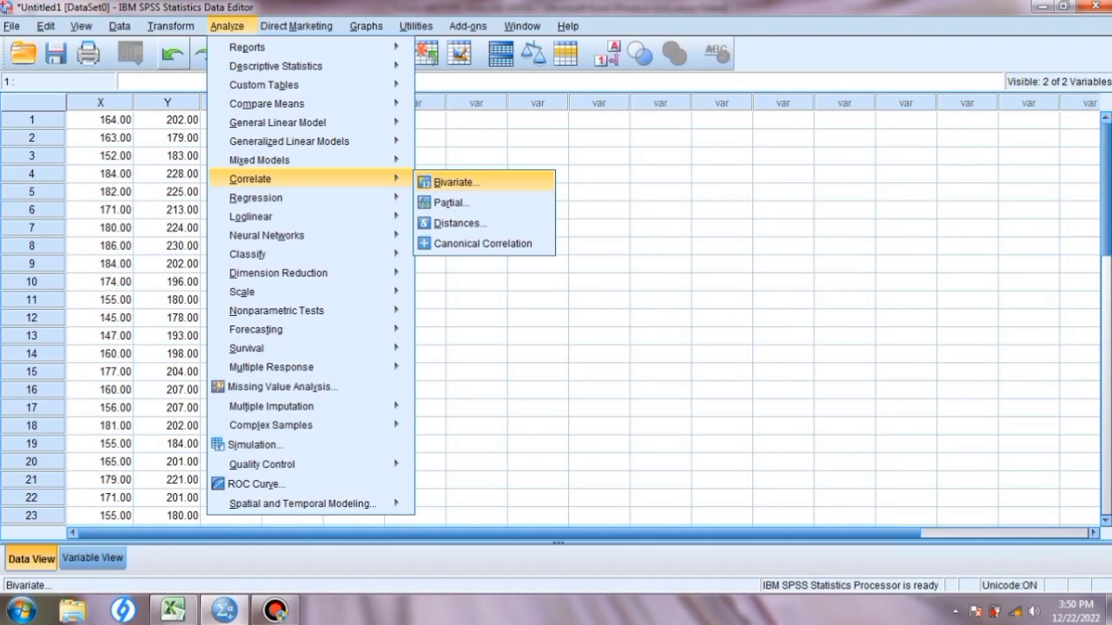
{"action": "key", "text": "Return"}
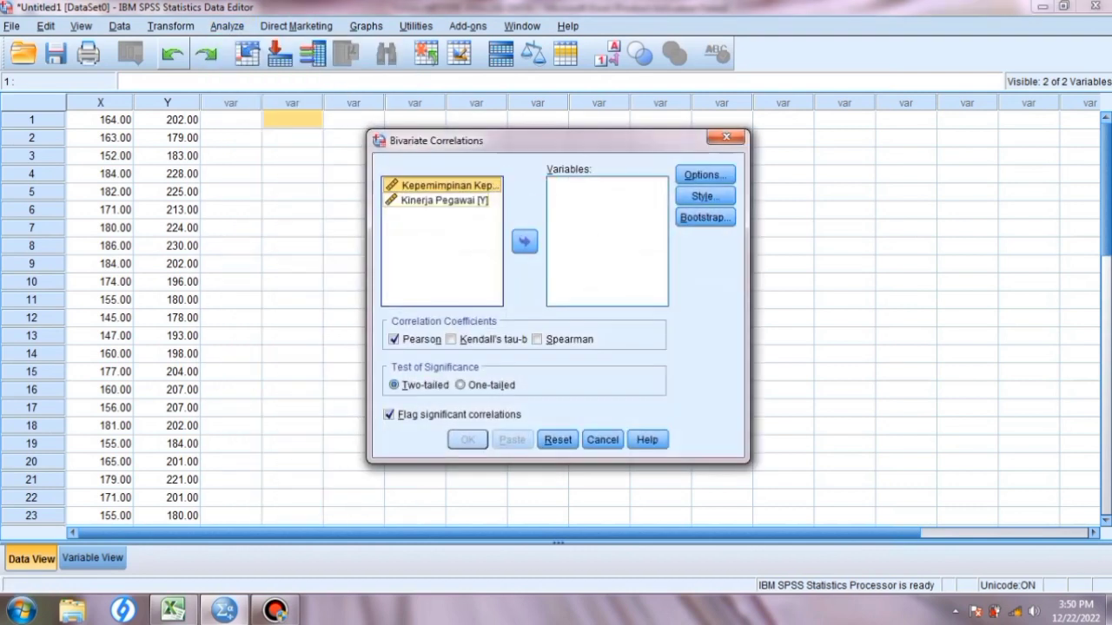
Run the two-tailed Pearson correlation on Kepemimpinan Kepala Cabang and Kinerja Pegawai, and maximize the output window
{"action": "left_click", "coordinate": [525, 241]}
{"action": "left_click", "coordinate": [445, 185]}
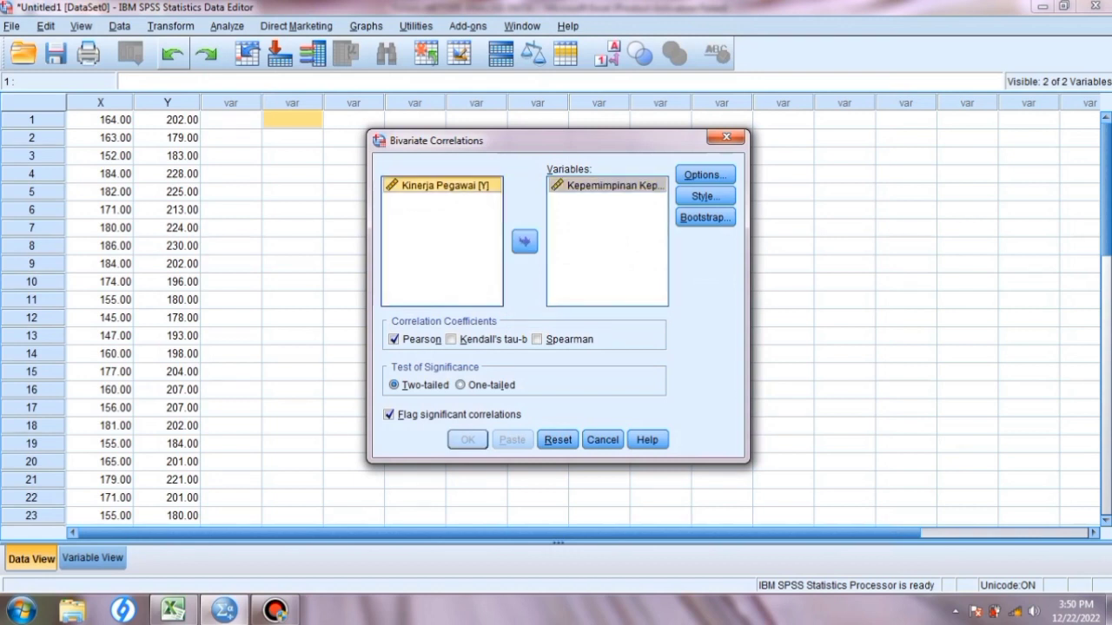
{"action": "left_click", "coordinate": [525, 241]}
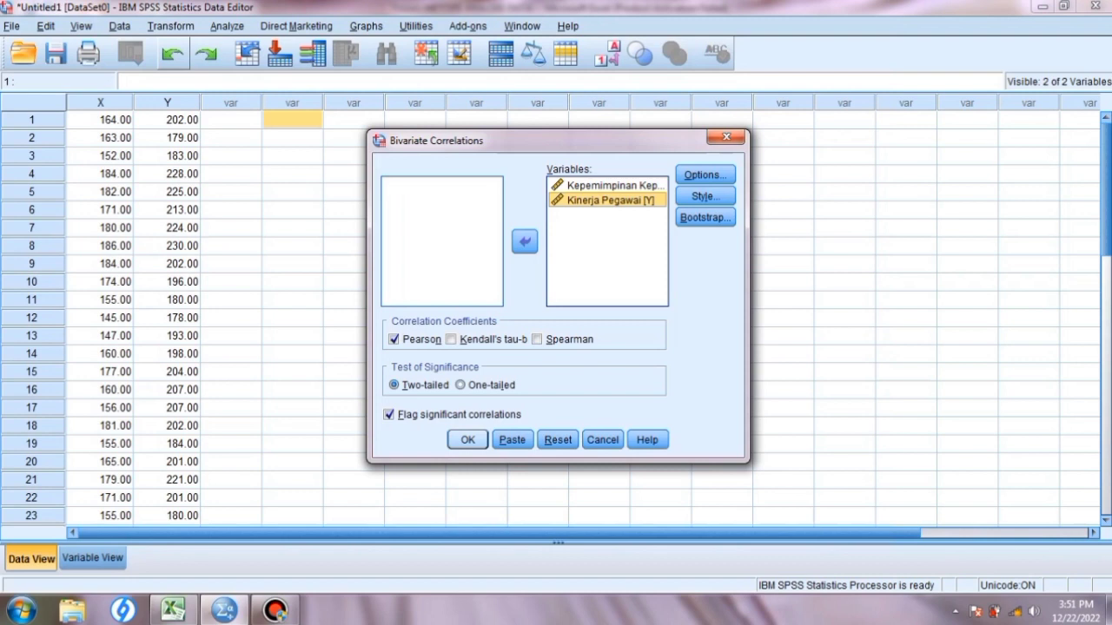
{"action": "left_click", "coordinate": [468, 439]}
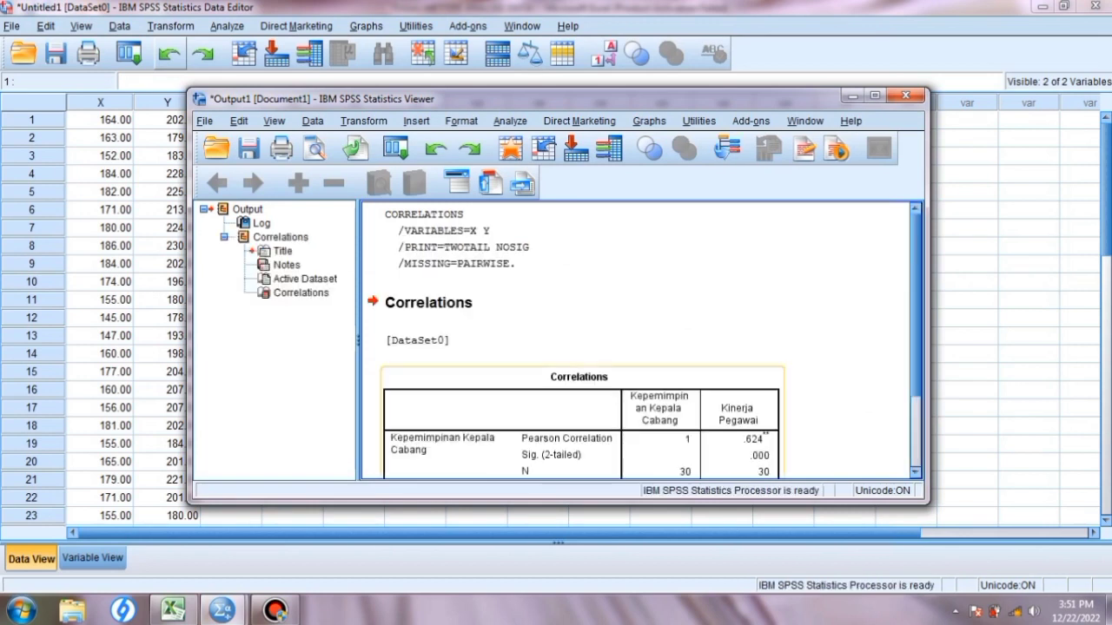
{"action": "left_click", "coordinate": [875, 95]}
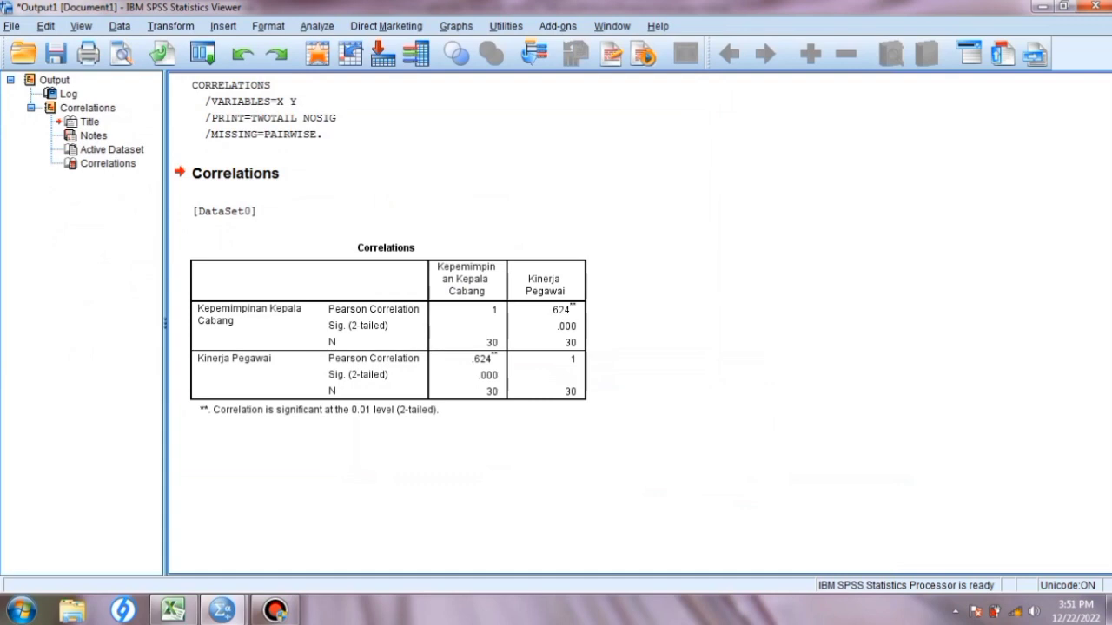
{"action": "left_click", "coordinate": [224, 211]}
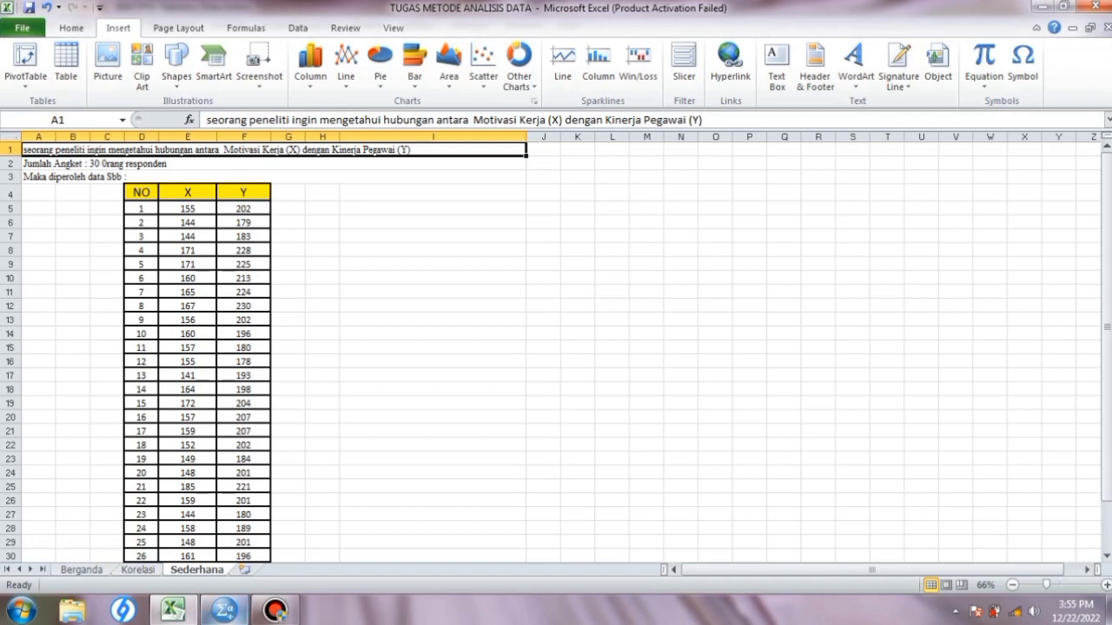
Switch to the empty SPSS dataset and define the first variable as X with the label Motivasi Kerja
{"action": "mouse_move", "coordinate": [224, 610]}
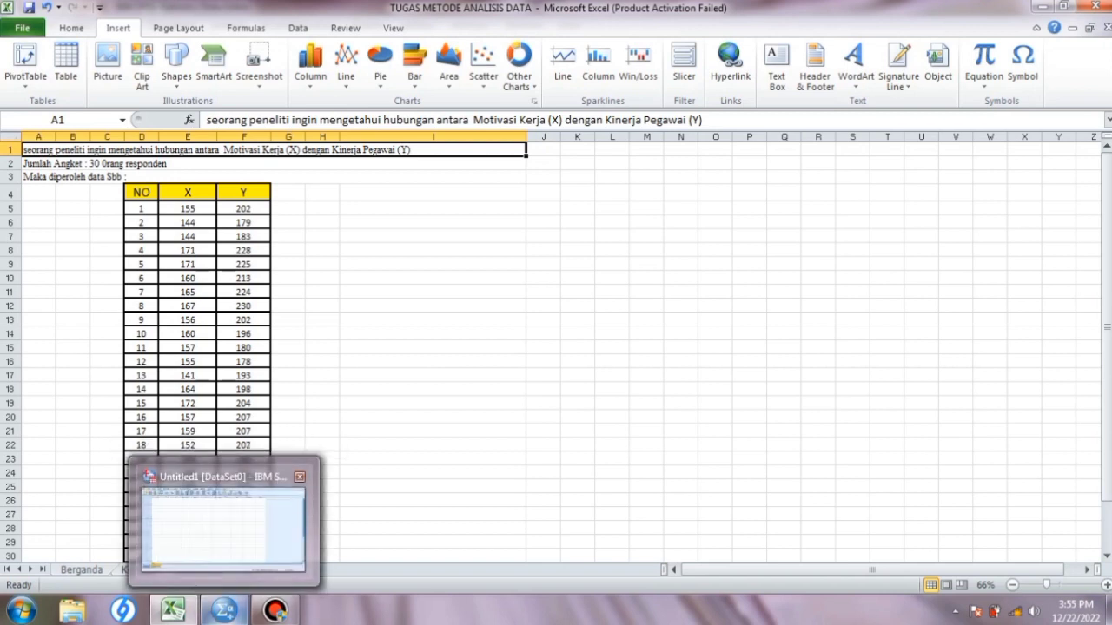
{"action": "left_click", "coordinate": [223, 525]}
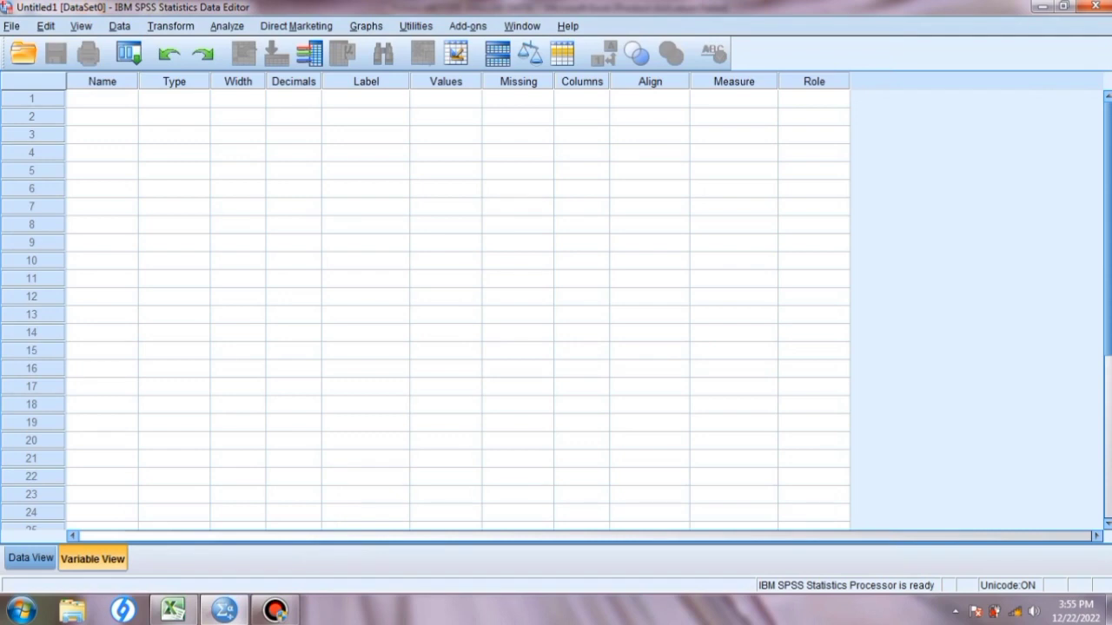
{"action": "left_click", "coordinate": [102, 99]}
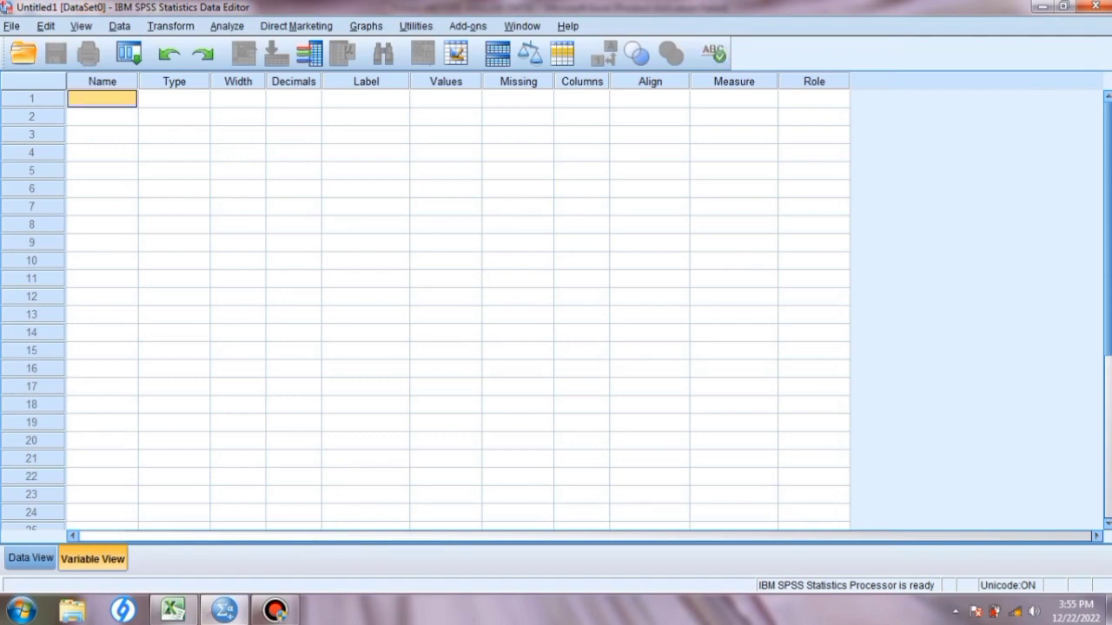
{"action": "type", "text": "x"}
{"action": "key", "text": "BackSpace"}
{"action": "type", "text": "X"}
{"action": "left_click", "coordinate": [366, 99]}
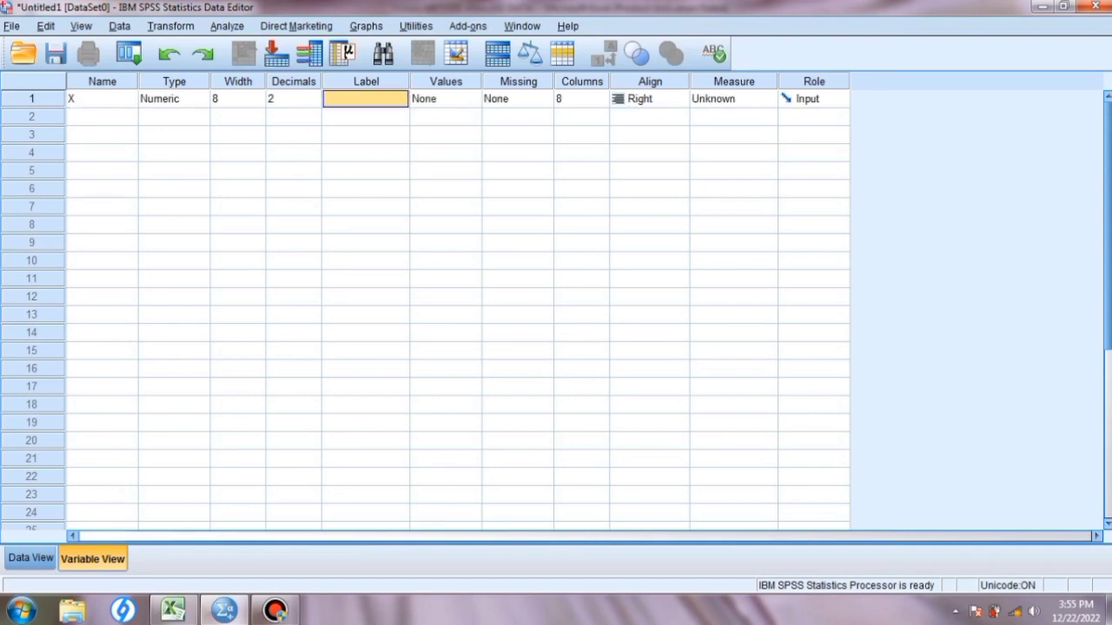
{"action": "type", "text": "Mo"}
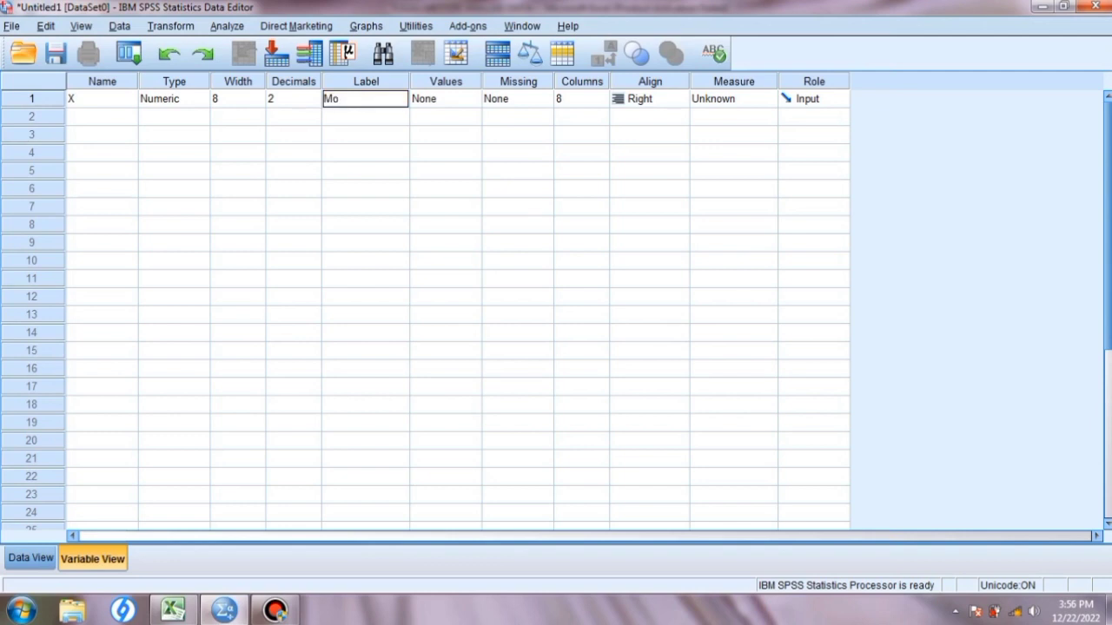
{"action": "type", "text": "tivasi Kerja"}
Name the second variable Y
{"action": "left_click", "coordinate": [102, 116]}
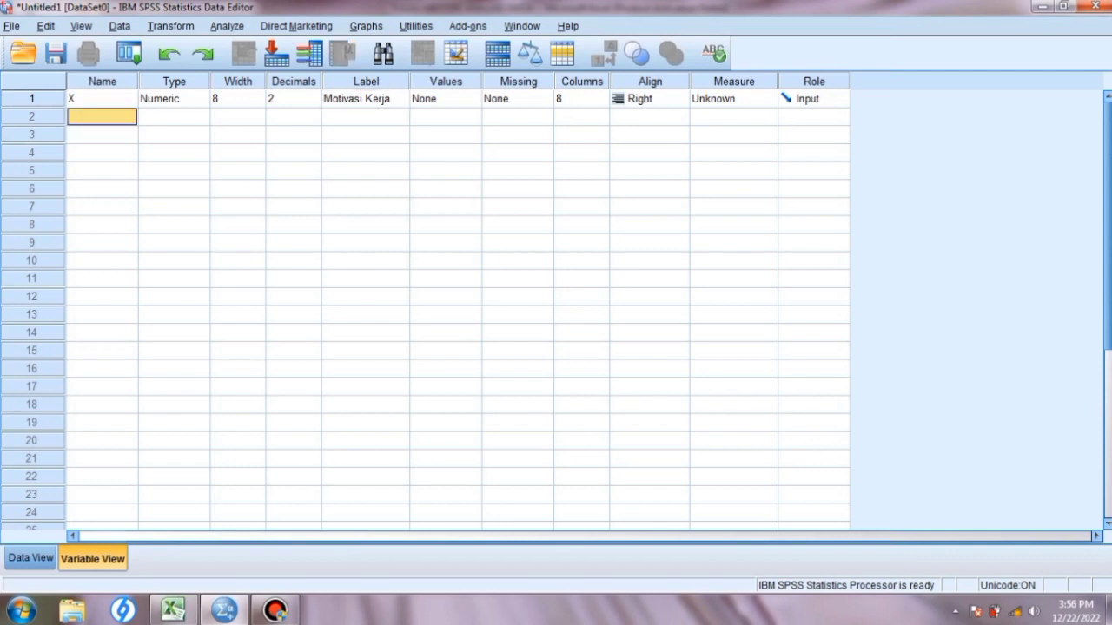
{"action": "type", "text": "Kiner"}
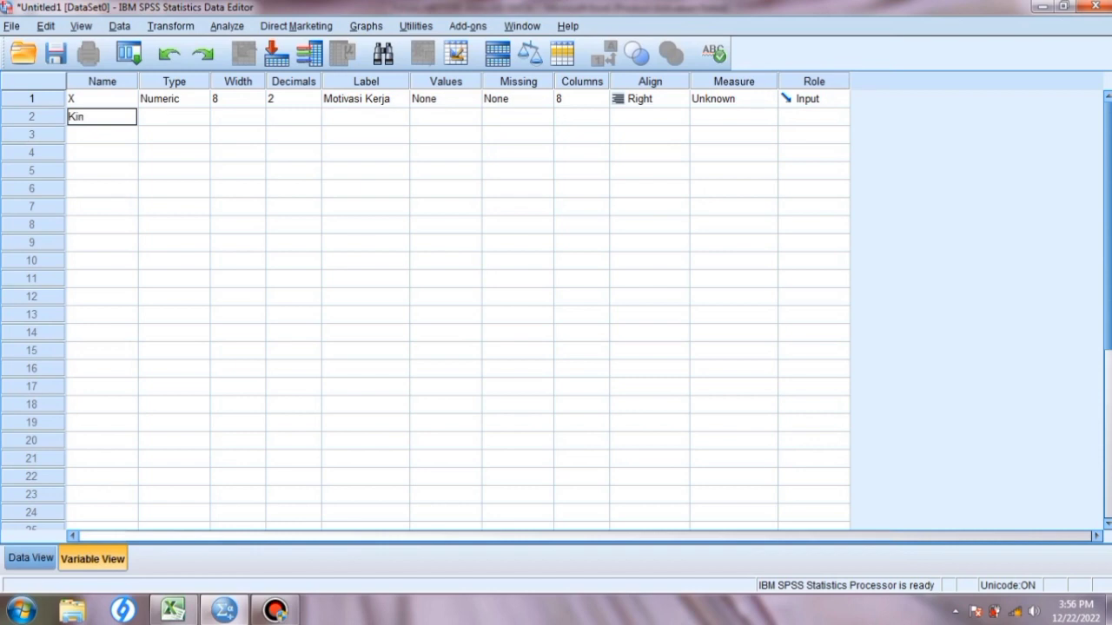
{"action": "key", "text": "BackSpace"}
{"action": "key", "text": "BackSpace"}
{"action": "key", "text": "BackSpace"}
{"action": "key", "text": "BackSpace"}
{"action": "type", "text": "Y"}
Set the label of variable Y to Kinerja Pegawai
{"action": "left_click", "coordinate": [366, 118]}
{"action": "type", "text": "k"}
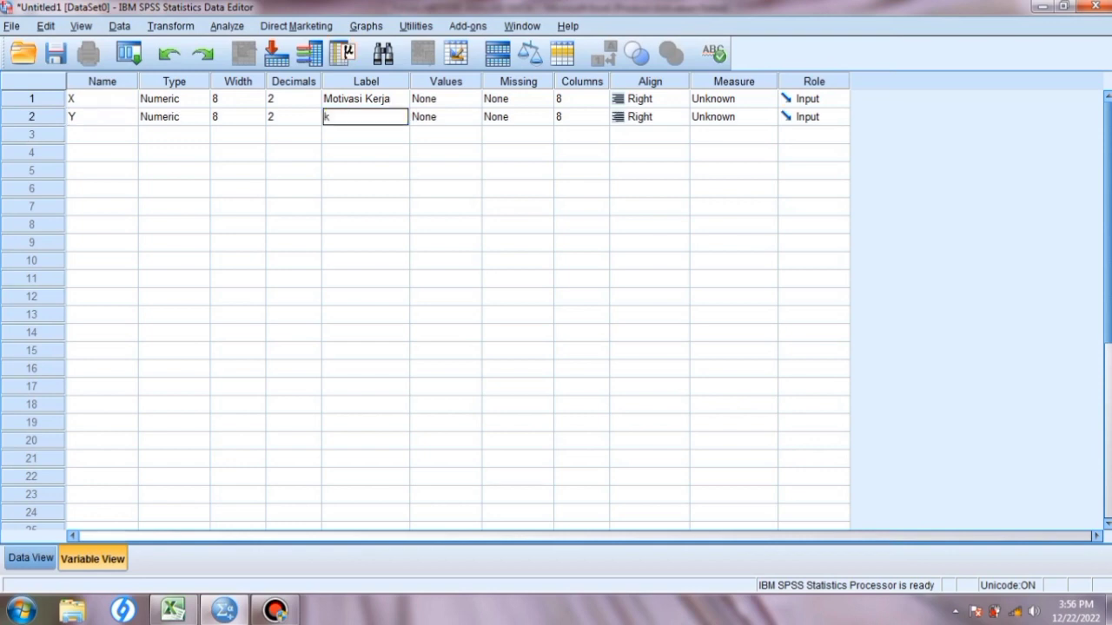
{"action": "type", "text": "INERJA"}
{"action": "key", "text": "BackSpace"}
{"action": "key", "text": "BackSpace"}
{"action": "key", "text": "BackSpace"}
{"action": "key", "text": "BackSpace"}
{"action": "key", "text": "BackSpace"}
{"action": "key", "text": "BackSpace"}
{"action": "key", "text": "BackSpace"}
{"action": "type", "text": "Kinerja Pegawa"}
{"action": "left_click", "coordinate": [291, 170]}
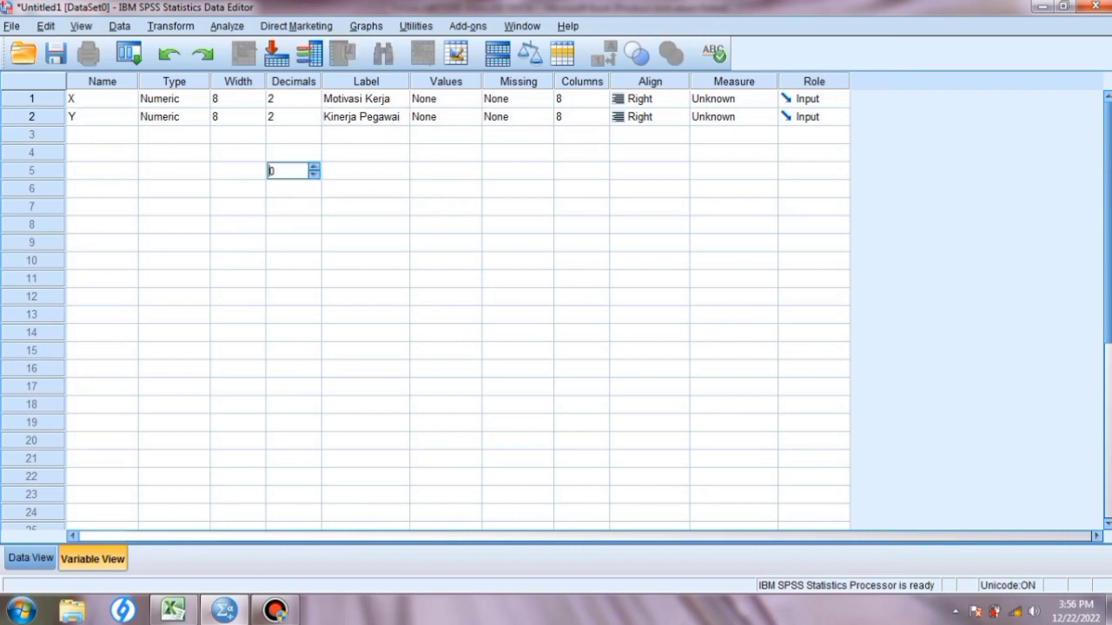
Show the dataset's data cells, then switch to Excel and copy the X and Y values of all 30 respondents on the Sederhana sheet
{"action": "left_click", "coordinate": [31, 559]}
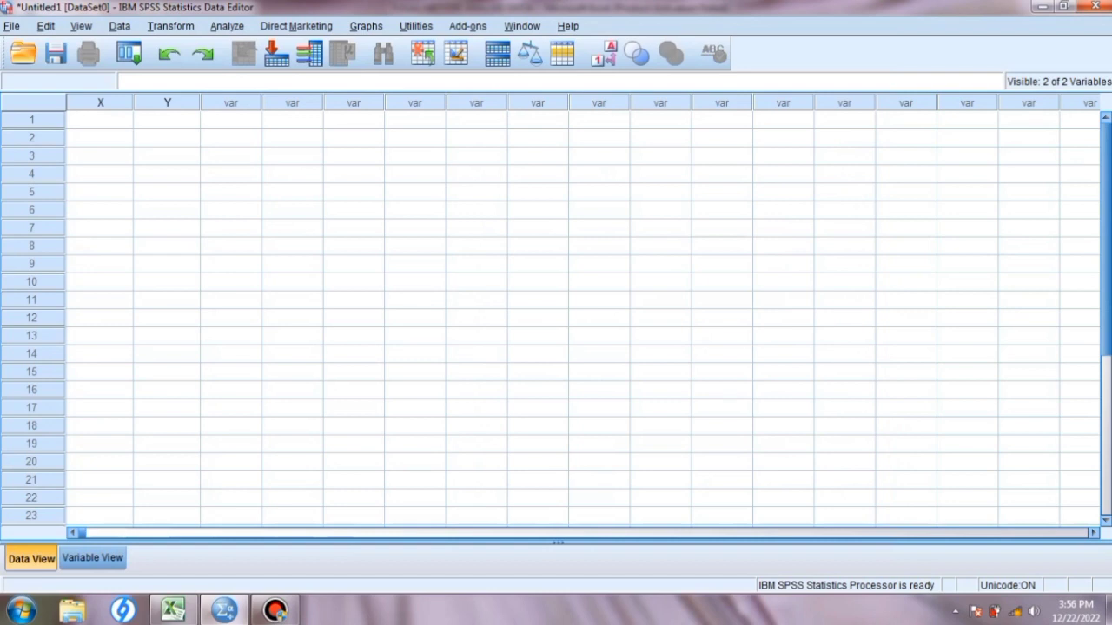
{"action": "mouse_move", "coordinate": [275, 611]}
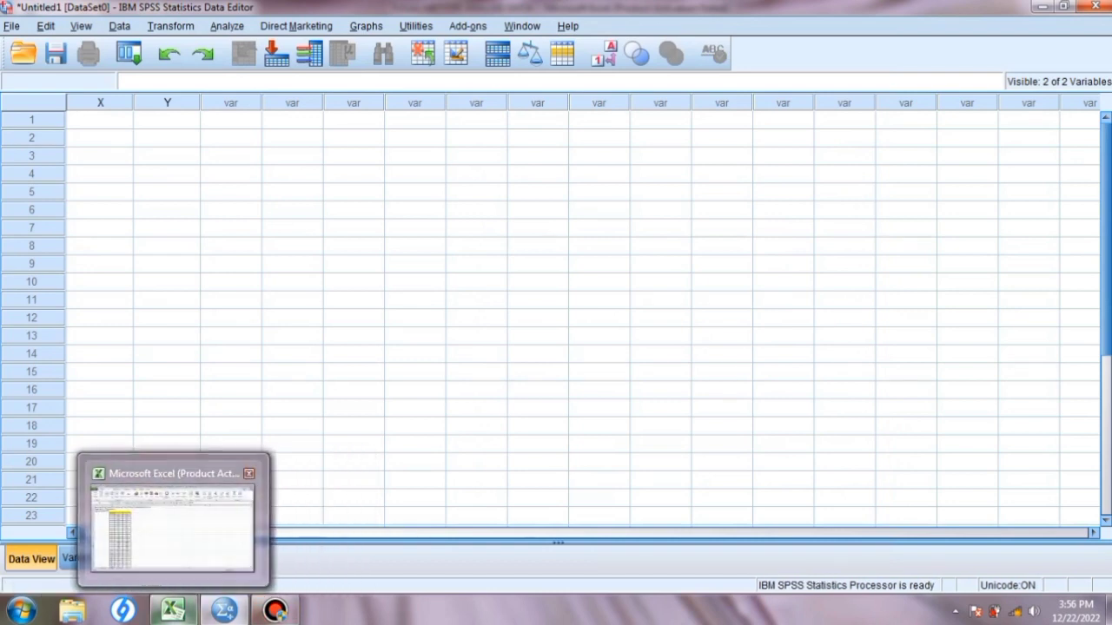
{"action": "left_click", "coordinate": [173, 610]}
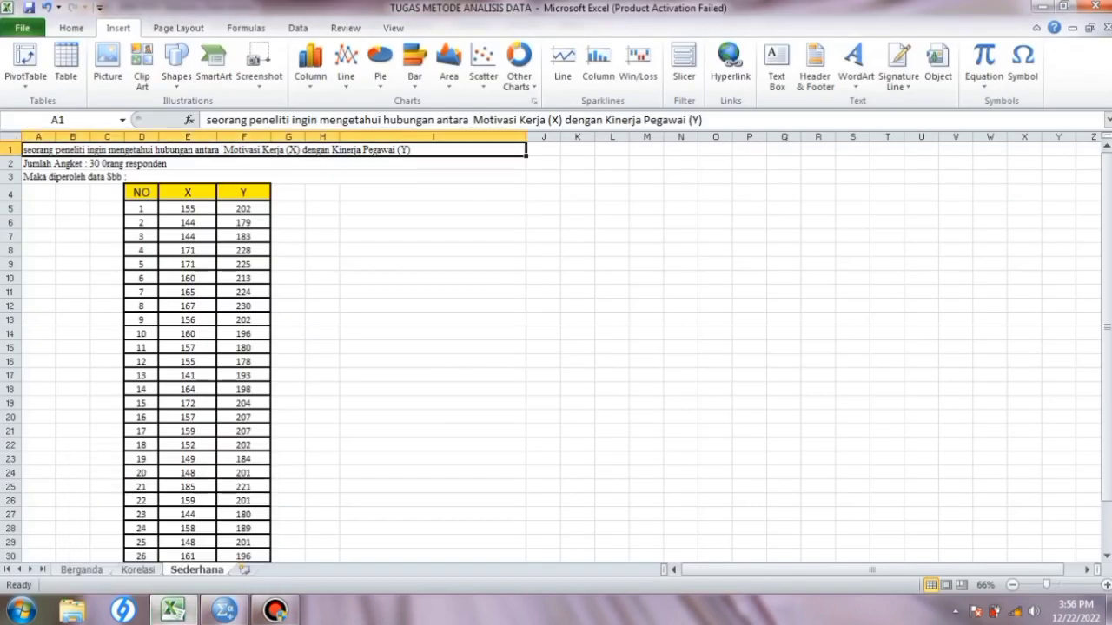
{"action": "left_click", "coordinate": [214, 212]}
{"action": "left_click_drag", "start_coordinate": [215, 212], "coordinate": [260, 324]}
{"action": "left_click_drag", "start_coordinate": [261, 377], "coordinate": [260, 540]}
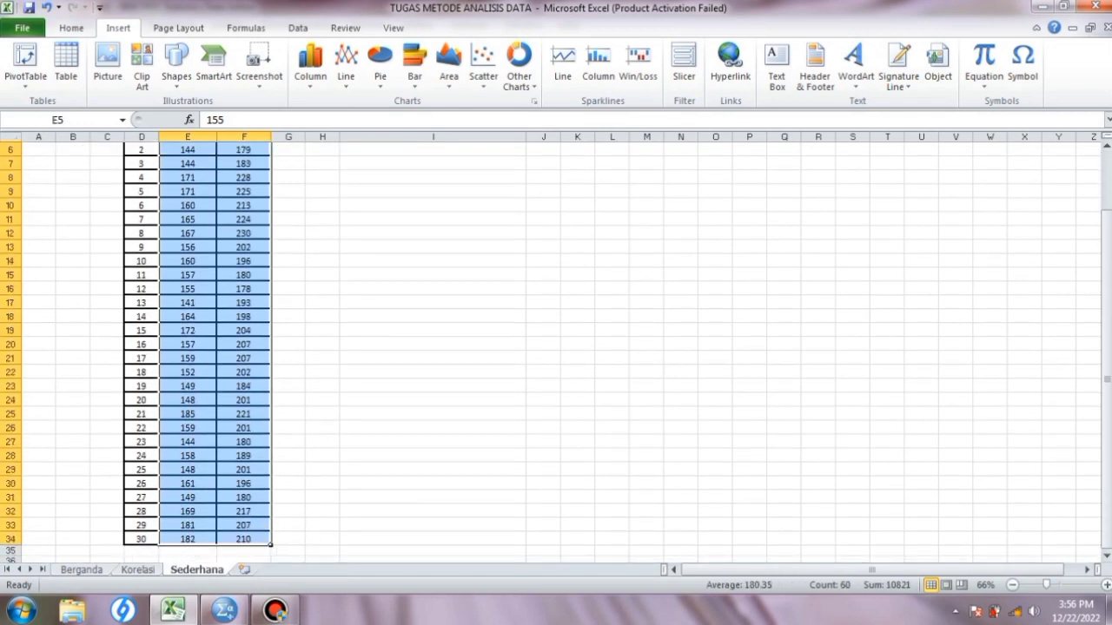
{"action": "key", "text": "ctrl+c"}
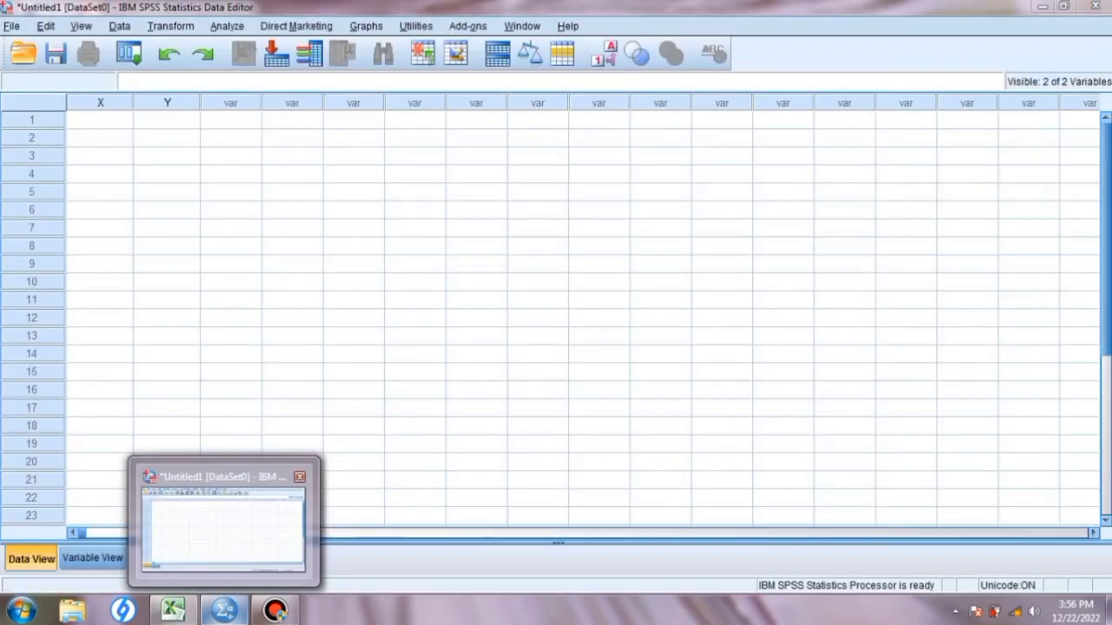
Switch back to SPSS, paste the copied values into the X and Y columns from case 1, and check them down to the last case
{"action": "left_click", "coordinate": [222, 522]}
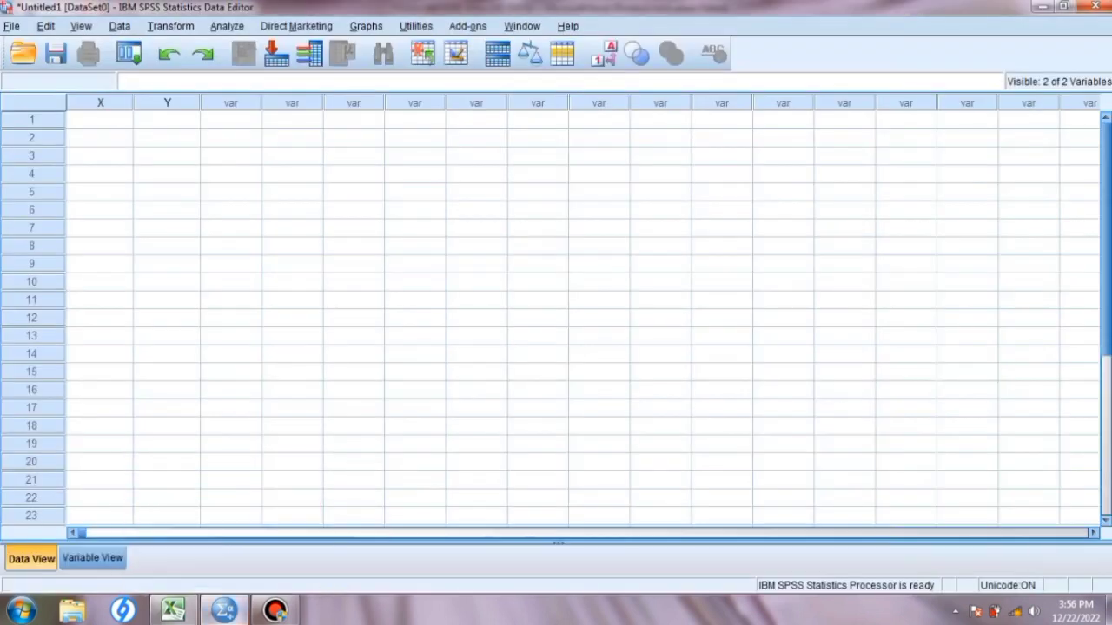
{"action": "left_click", "coordinate": [100, 120]}
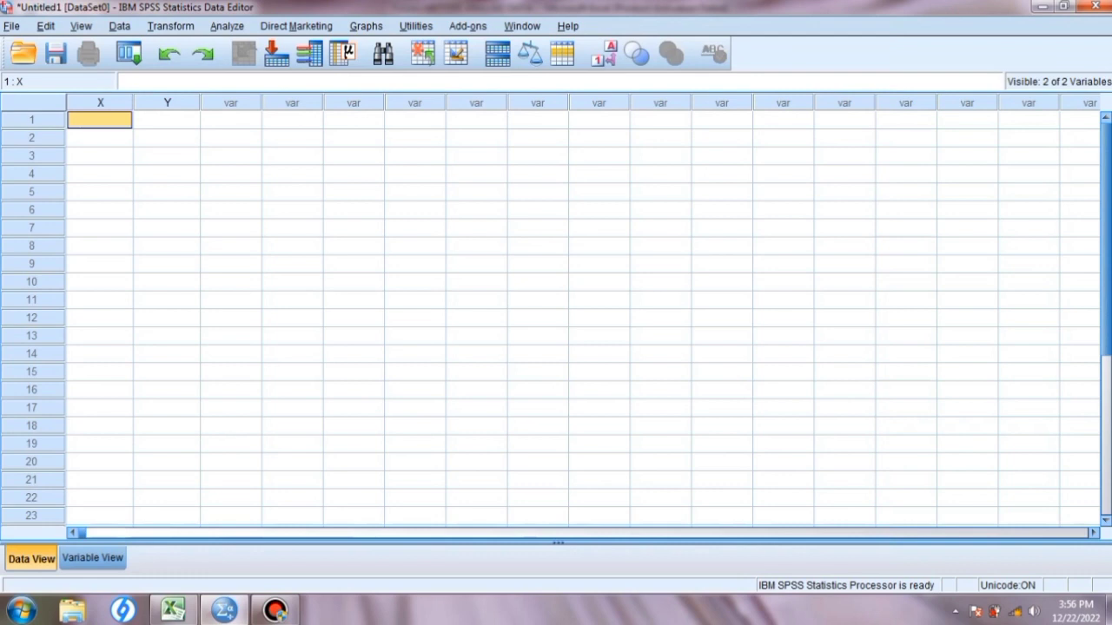
{"action": "key", "text": "ctrl+v"}
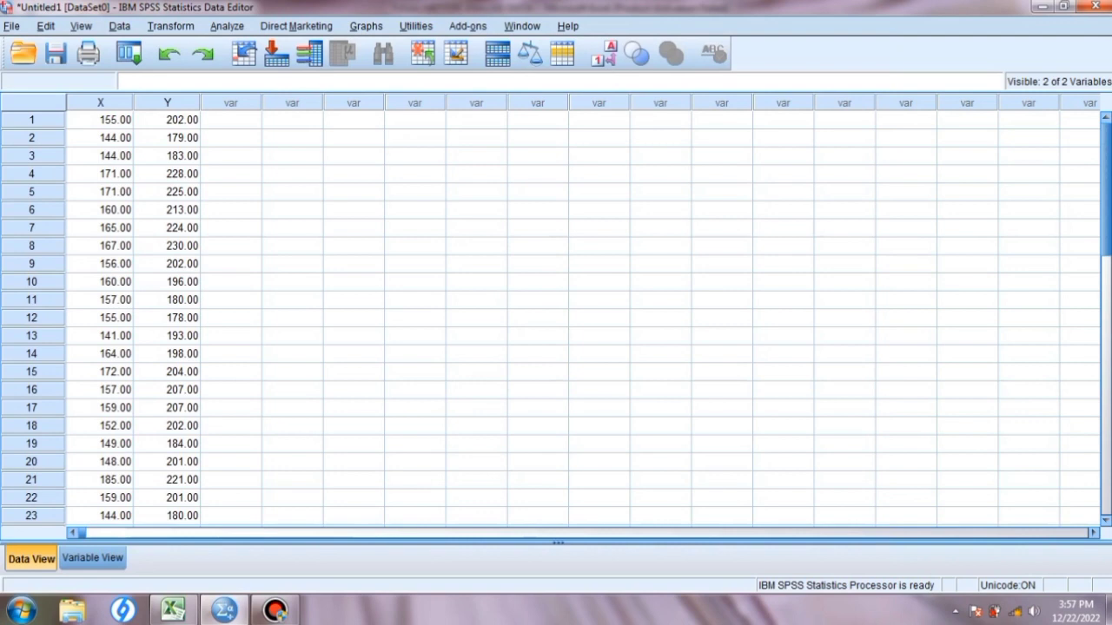
{"action": "scroll", "coordinate": [556, 318], "scroll_direction": "down", "scroll_amount": 5}
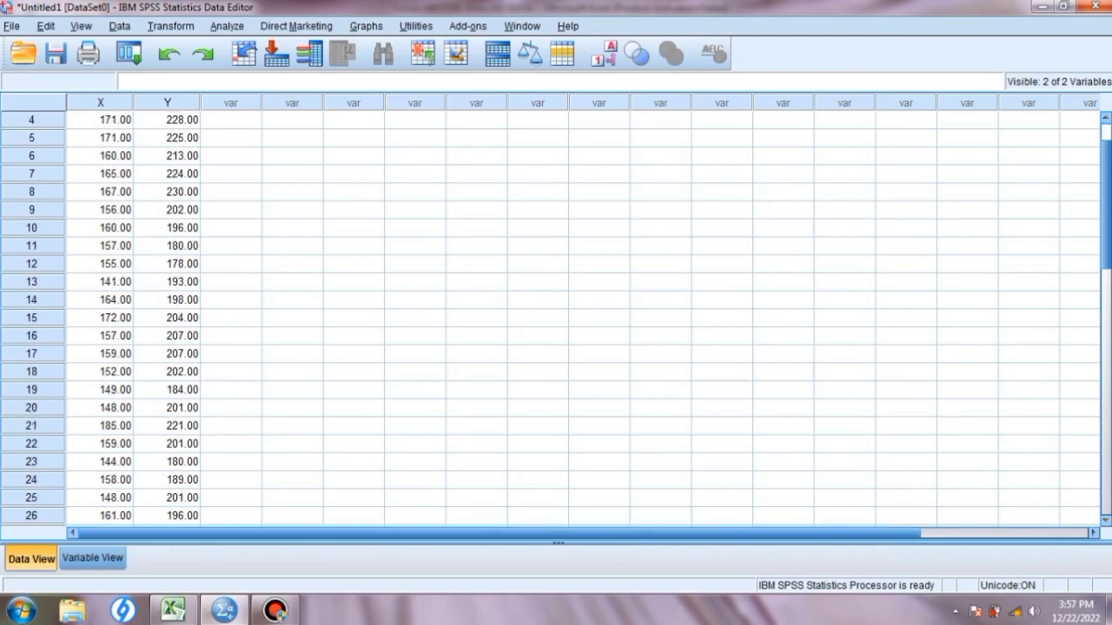
{"action": "scroll", "coordinate": [556, 318], "scroll_direction": "down", "scroll_amount": 3}
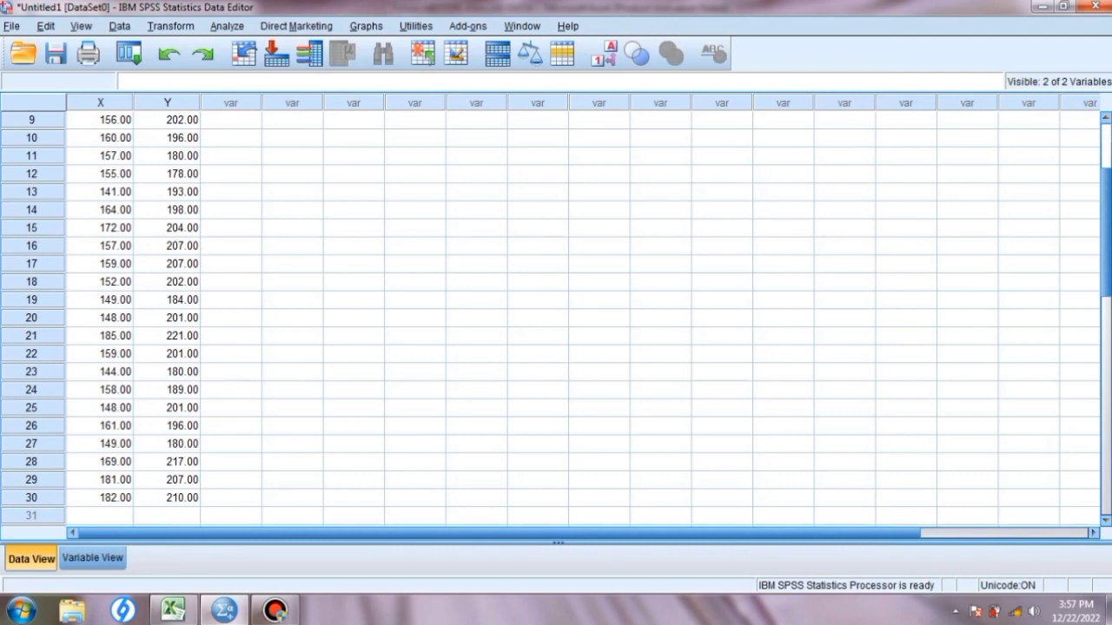
{"action": "scroll", "coordinate": [555, 318], "scroll_direction": "up", "scroll_amount": 8}
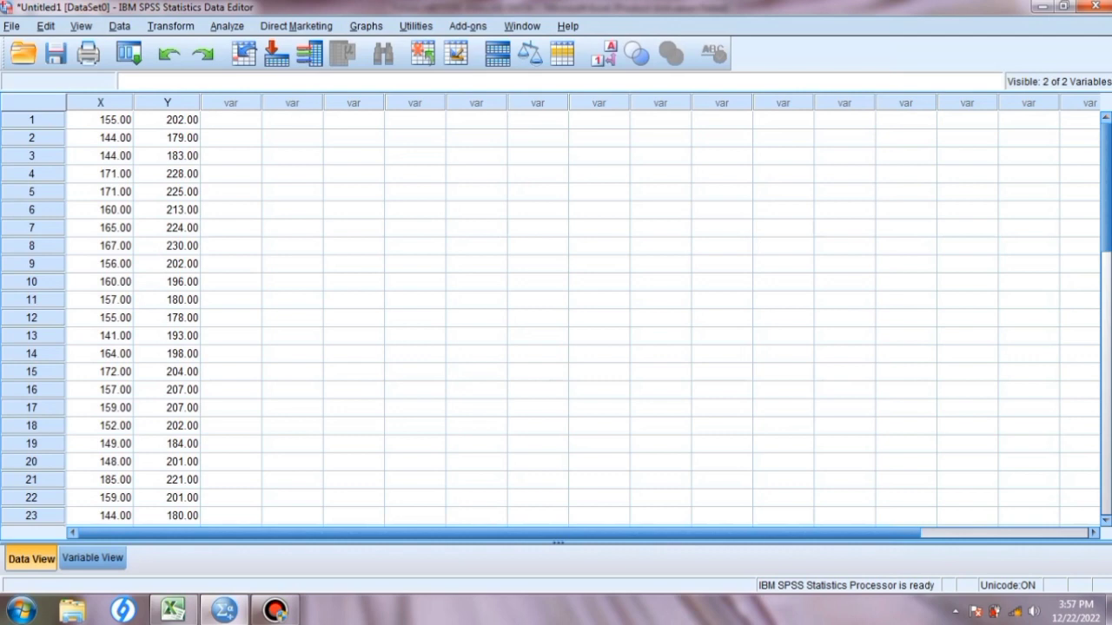
Open the Linear Regression analysis
{"action": "left_click", "coordinate": [227, 26]}
{"action": "key", "text": "Right"}
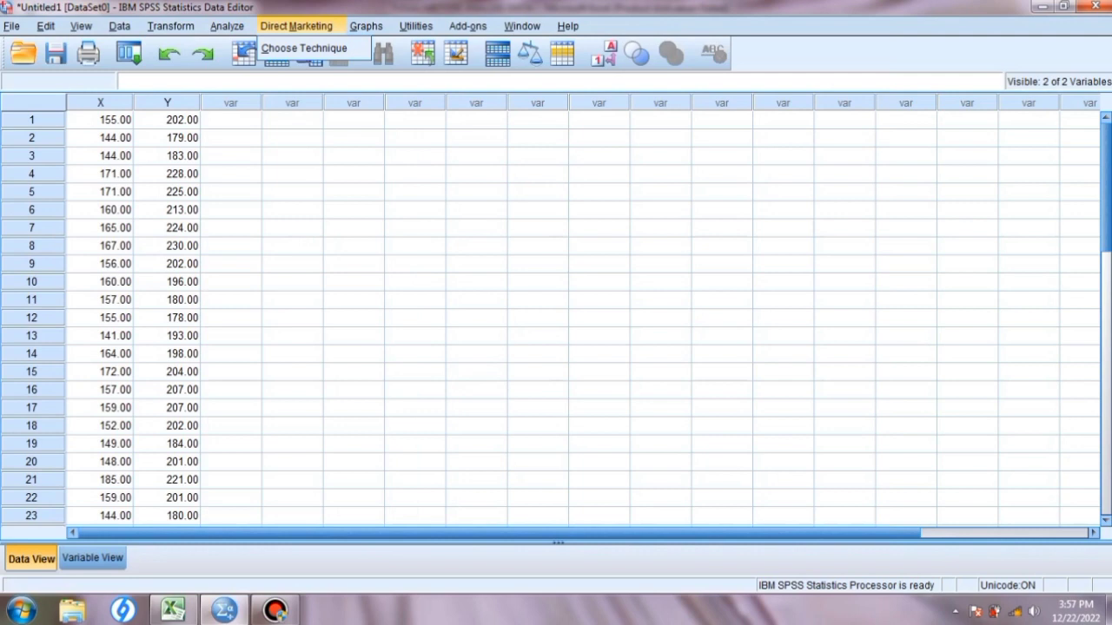
{"action": "key", "text": "Left"}
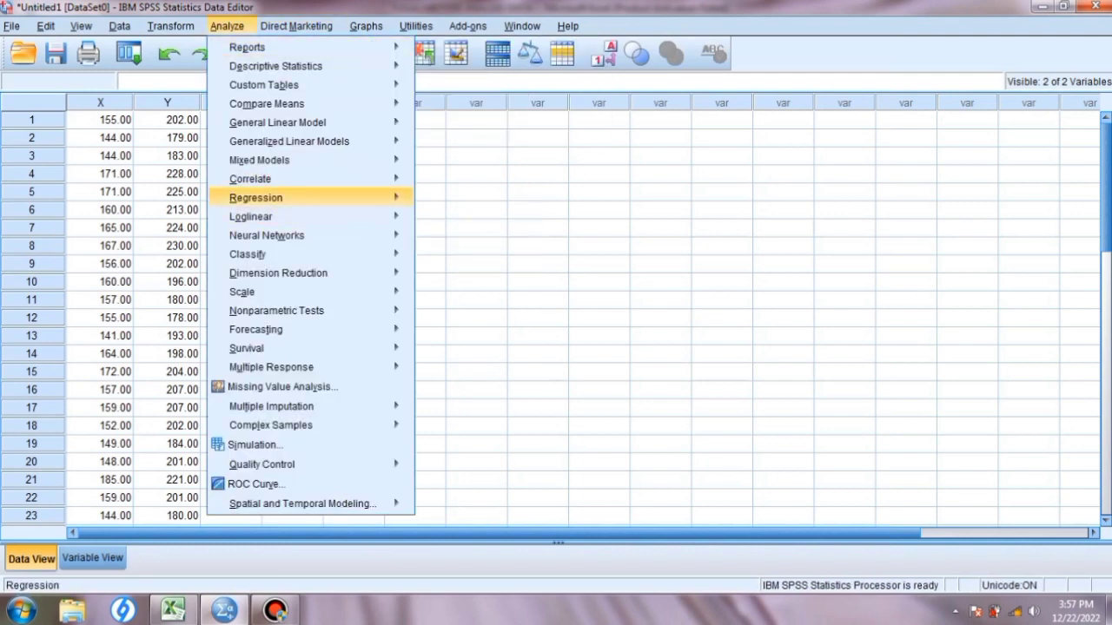
{"action": "mouse_move", "coordinate": [255, 197]}
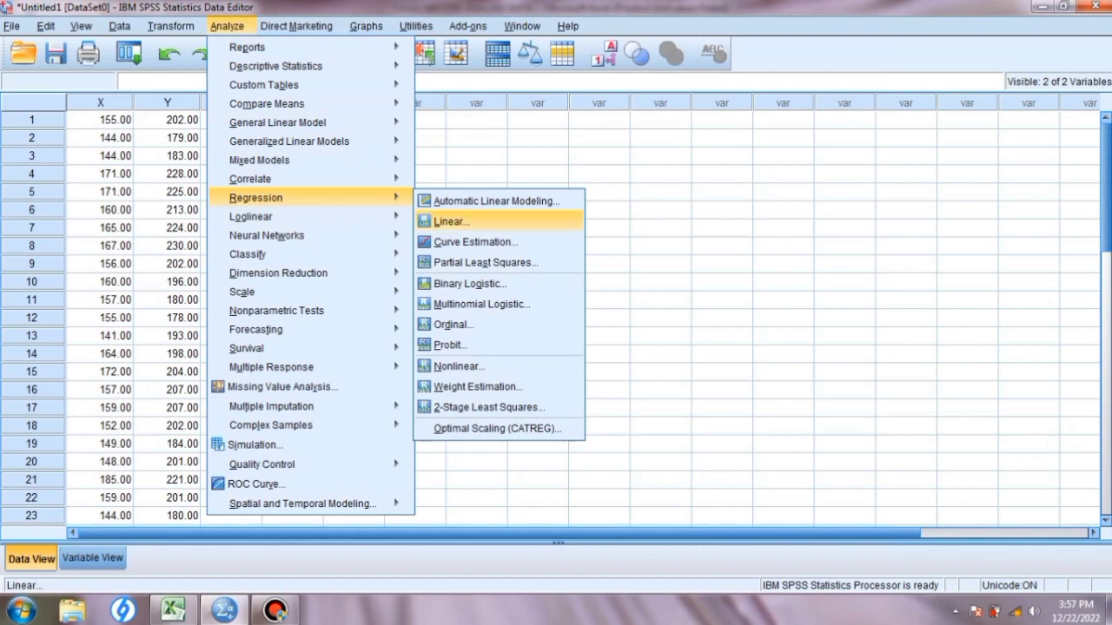
{"action": "key", "text": "Return"}
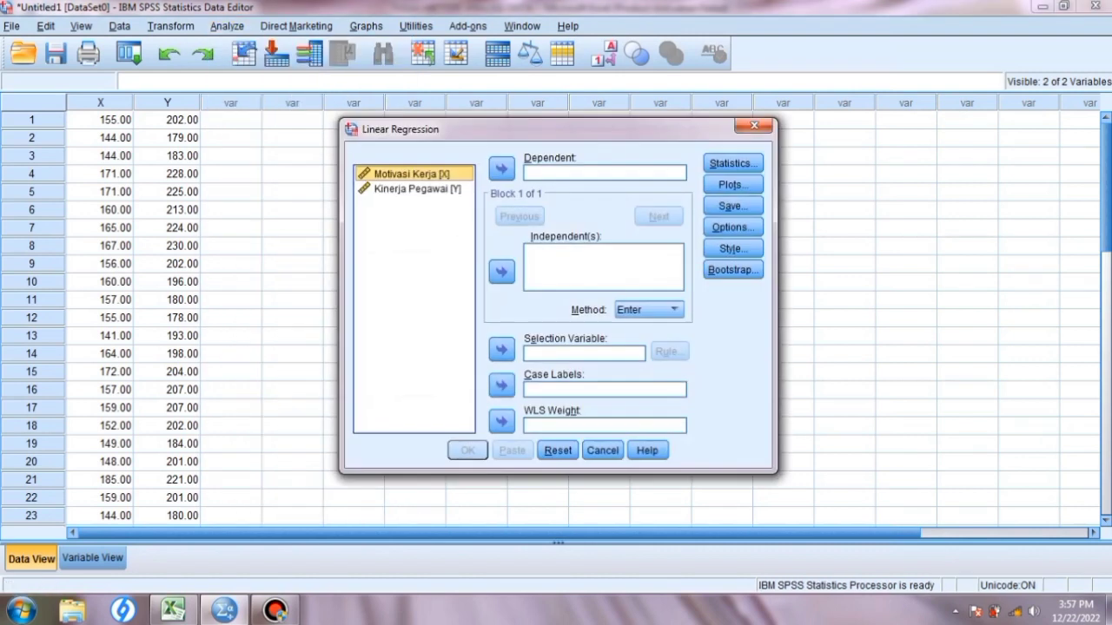
Run the linear regression with Kinerja Pegawai as dependent and Motivasi Kerja as independent variable, using the Enter method
{"action": "left_click", "coordinate": [417, 189]}
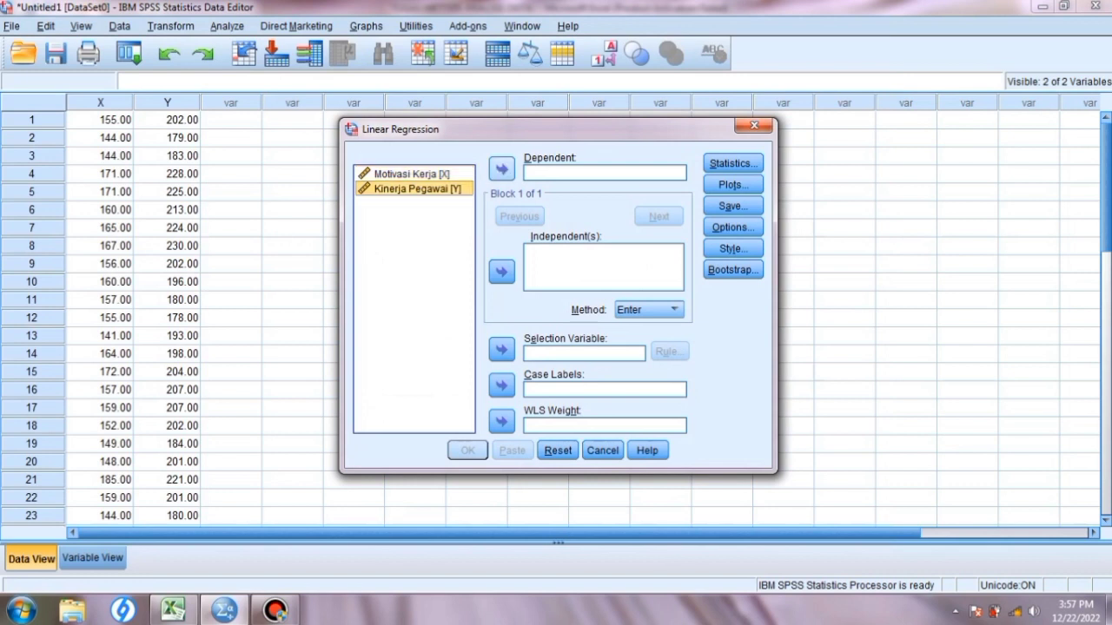
{"action": "left_click", "coordinate": [501, 168]}
{"action": "left_click", "coordinate": [412, 174]}
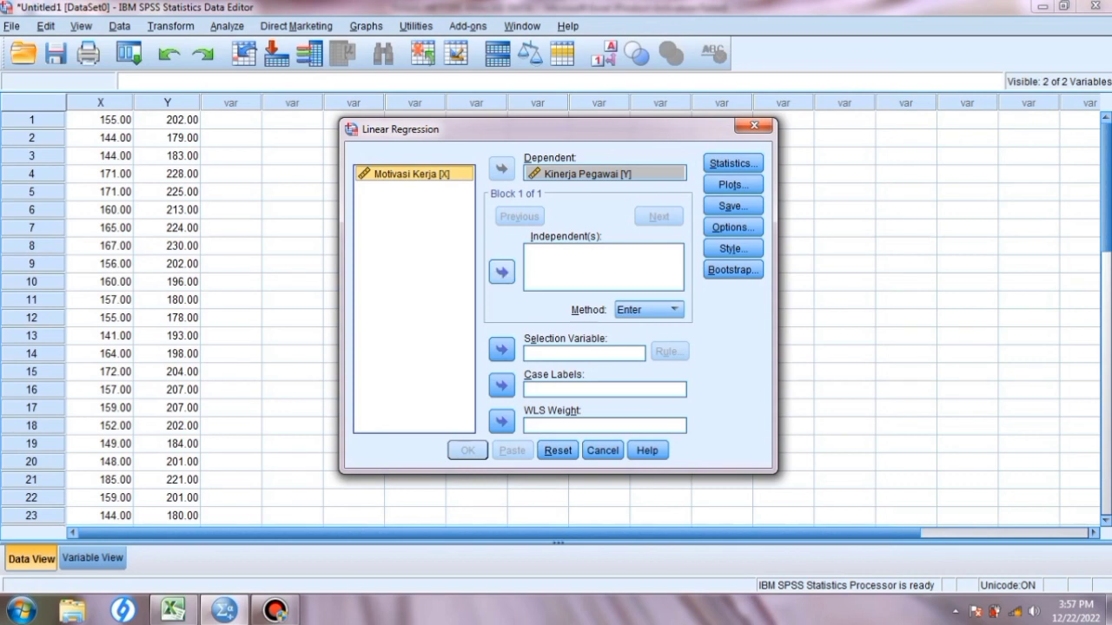
{"action": "left_click", "coordinate": [501, 272]}
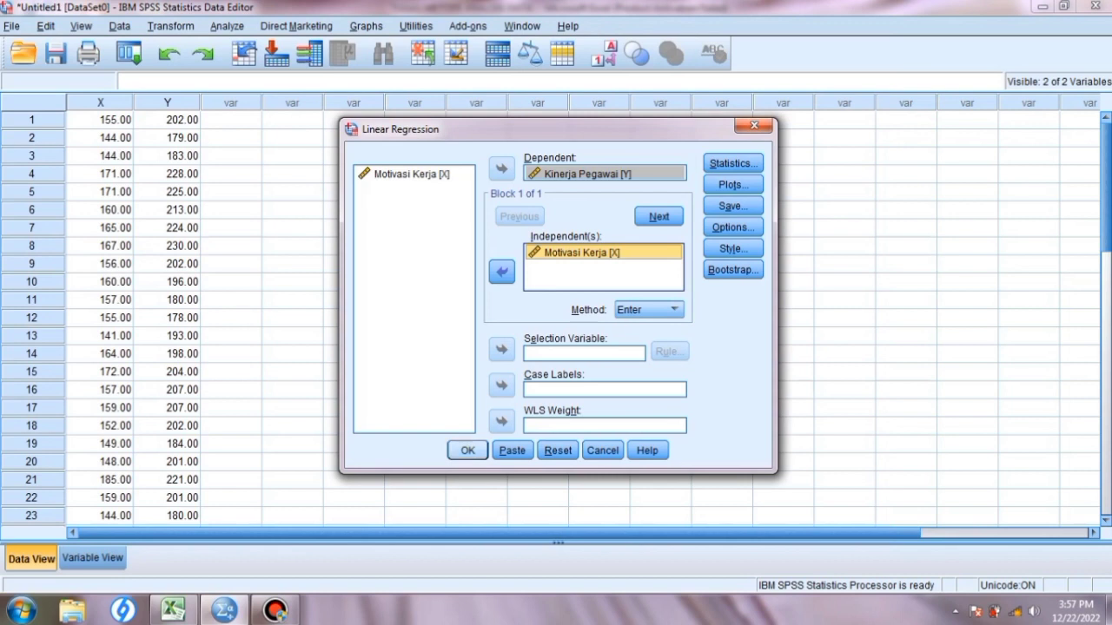
{"action": "left_click", "coordinate": [467, 450]}
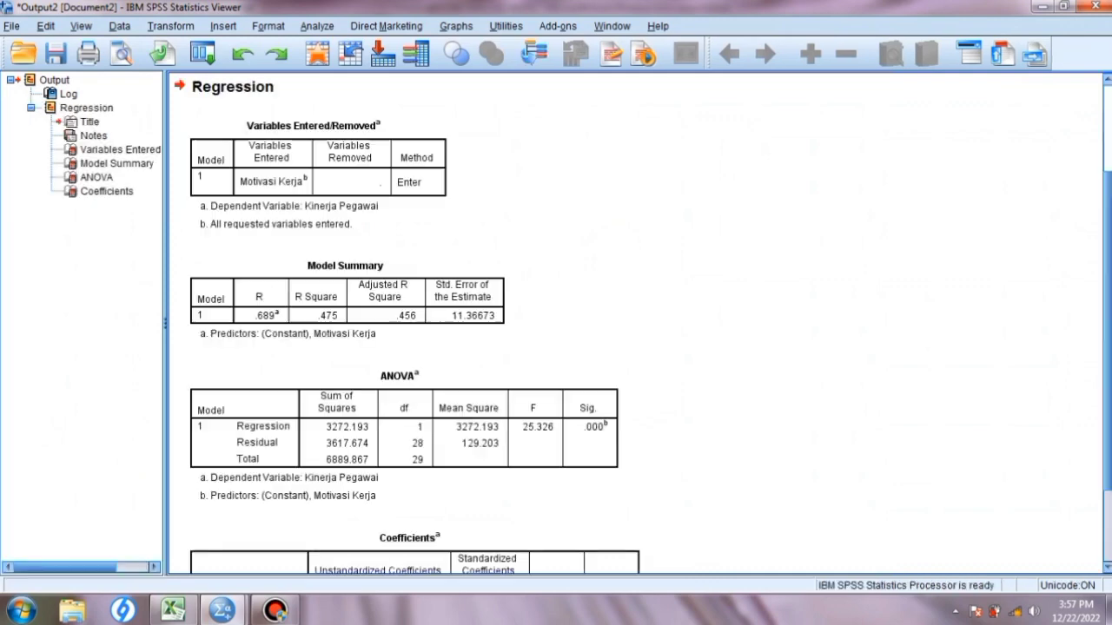
Examine the regression output tables in order: Variables Entered/Removed, Model Summary, ANOVA and Coefficients
{"action": "left_click", "coordinate": [539, 178]}
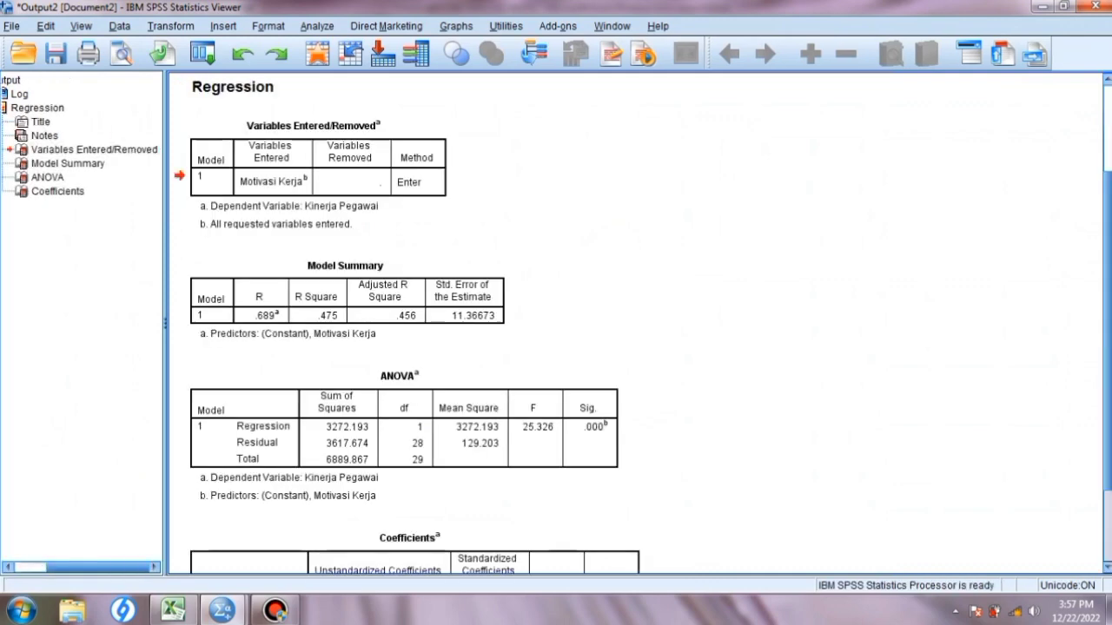
{"action": "left_click", "coordinate": [556, 300]}
{"action": "left_click", "coordinate": [660, 436]}
{"action": "left_click", "coordinate": [678, 554]}
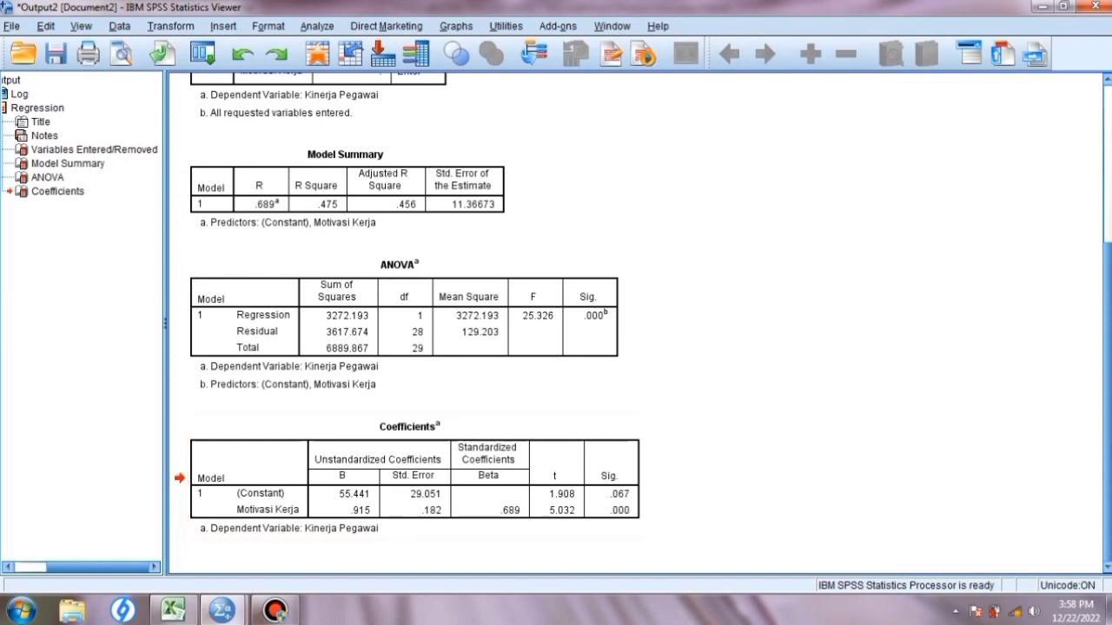
Look through the X1, X2 and Y data on Excel's Berganda sheet down to respondent 30 and return to the research question in A1
{"action": "mouse_move", "coordinate": [274, 611]}
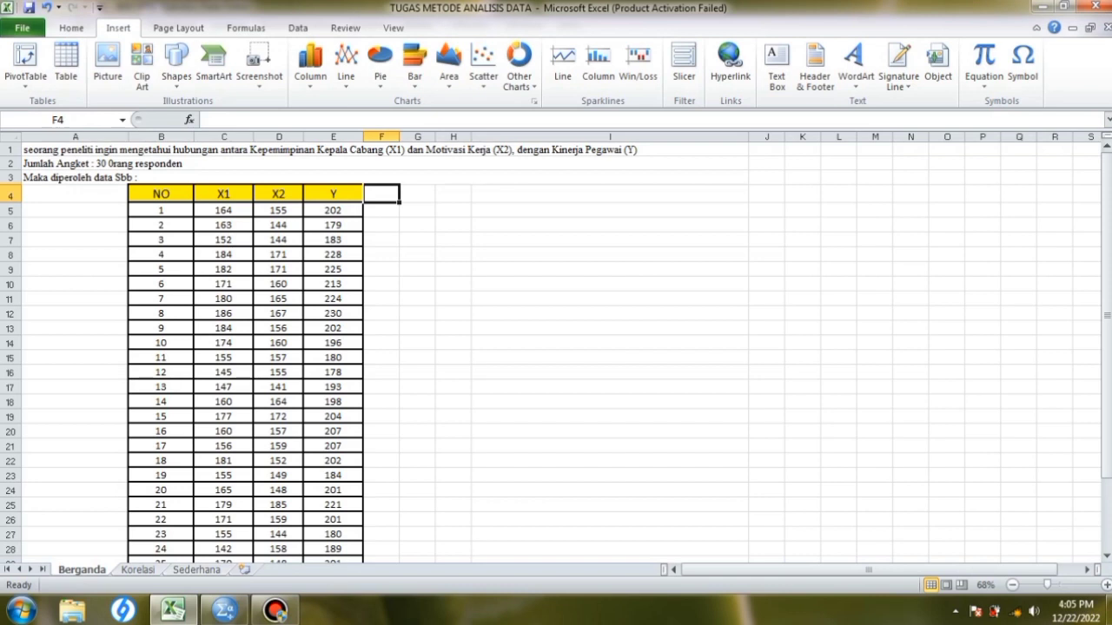
{"action": "key", "text": "Down"}
{"action": "key", "text": "Down"}
{"action": "key", "text": "Down"}
{"action": "key", "text": "Down"}
{"action": "key", "text": "Down"}
{"action": "key", "text": "Down"}
{"action": "key", "text": "Down"}
{"action": "key", "text": "Down"}
{"action": "key", "text": "Down"}
{"action": "key", "text": "Down"}
{"action": "key", "text": "Down"}
{"action": "key", "text": "Down"}
{"action": "key", "text": "Down"}
{"action": "key", "text": "Down"}
{"action": "key", "text": "Down"}
{"action": "key", "text": "Down"}
{"action": "key", "text": "Down"}
{"action": "key", "text": "Down"}
{"action": "key", "text": "Down"}
{"action": "key", "text": "Down"}
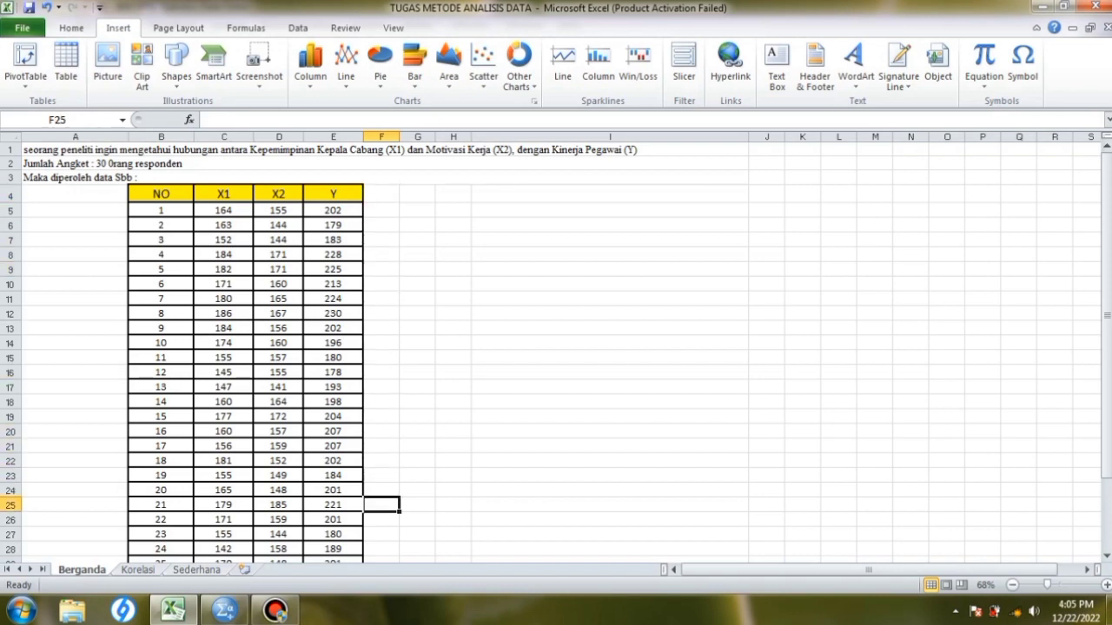
{"action": "key", "text": "Down"}
{"action": "key", "text": "Down"}
{"action": "key", "text": "Down"}
{"action": "key", "text": "Down"}
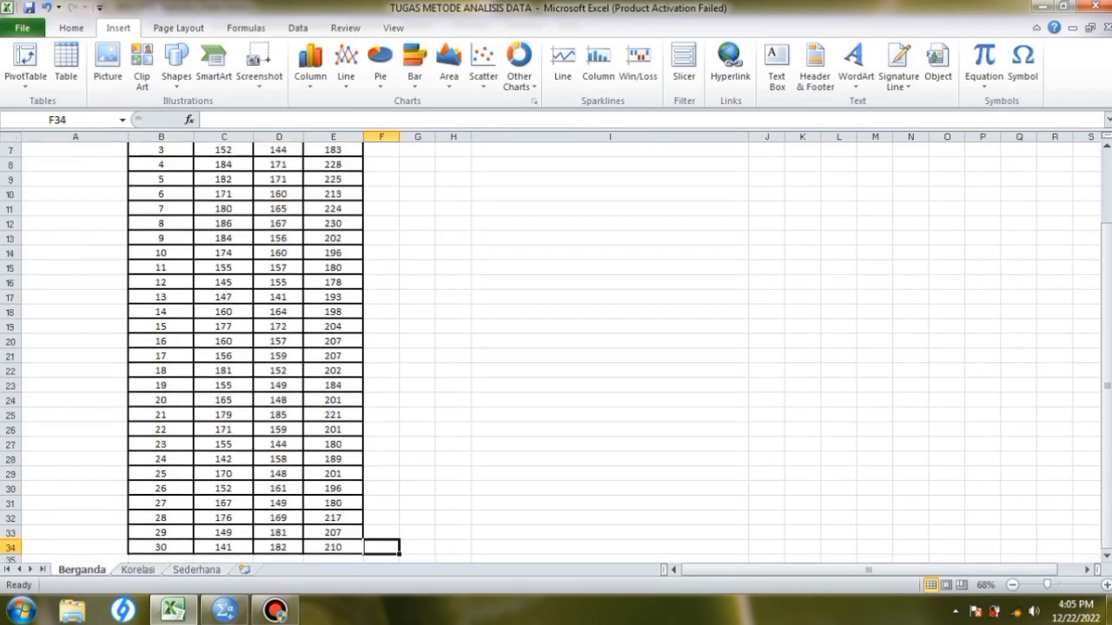
{"action": "key", "text": "Up"}
{"action": "key", "text": "Up"}
{"action": "key", "text": "Up"}
{"action": "key", "text": "Up"}
{"action": "key", "text": "Up"}
{"action": "key", "text": "Up"}
{"action": "key", "text": "Up"}
{"action": "key", "text": "Up"}
{"action": "key", "text": "Up"}
{"action": "key", "text": "Up"}
{"action": "key", "text": "Up"}
{"action": "key", "text": "Up"}
{"action": "key", "text": "Up"}
{"action": "key", "text": "Up"}
{"action": "key", "text": "Up"}
{"action": "key", "text": "Up"}
{"action": "key", "text": "Up"}
{"action": "key", "text": "Up"}
{"action": "key", "text": "Up"}
{"action": "key", "text": "Up"}
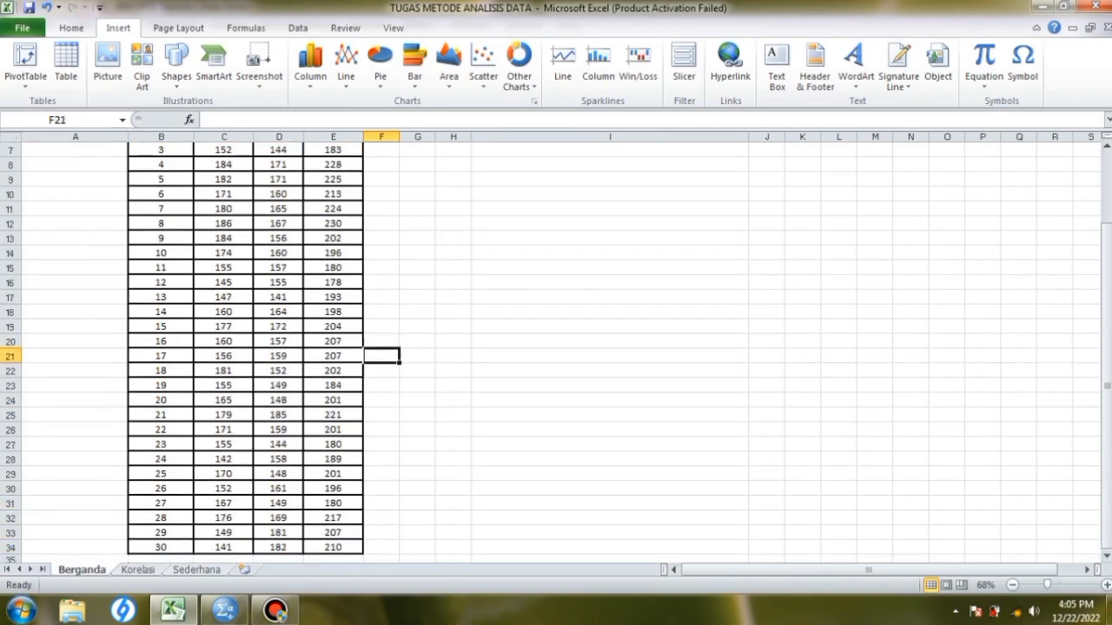
{"action": "key", "text": "ctrl+Home"}
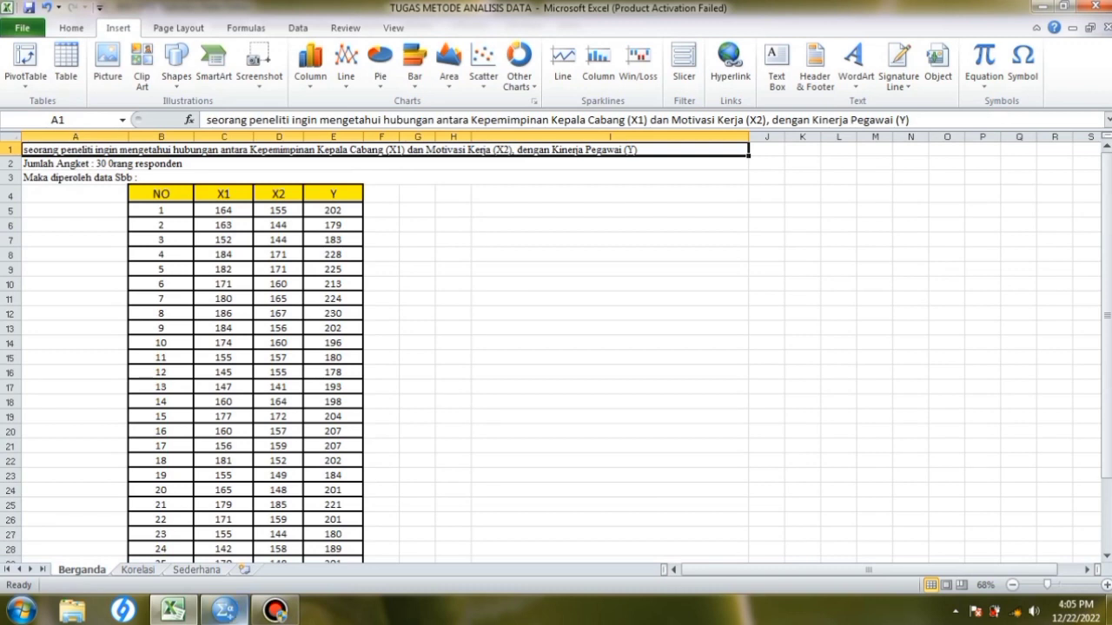
Switch to the SPSS Data Editor and define the first variable as X1 with the label Kepemimpinan Kepala Cabang
{"action": "mouse_move", "coordinate": [224, 612]}
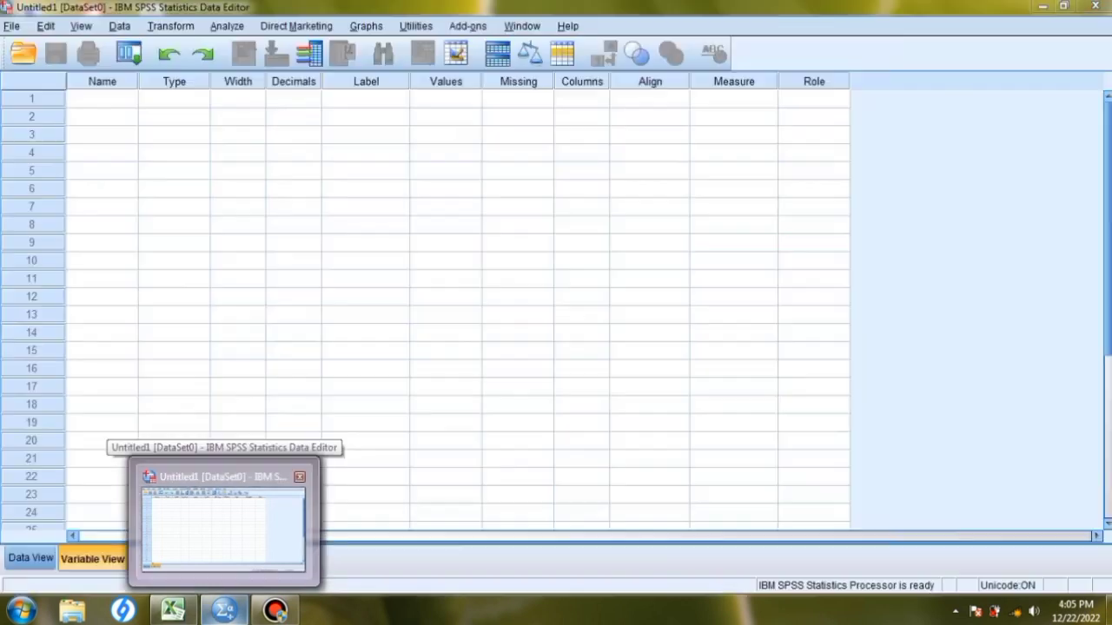
{"action": "left_click", "coordinate": [224, 526]}
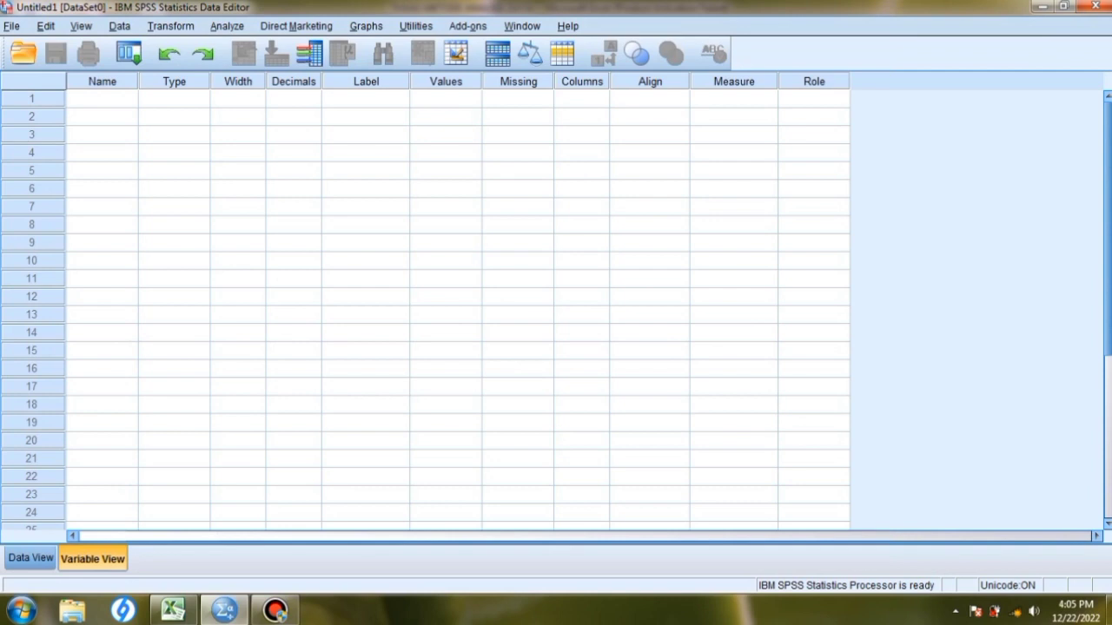
{"action": "left_click", "coordinate": [101, 99]}
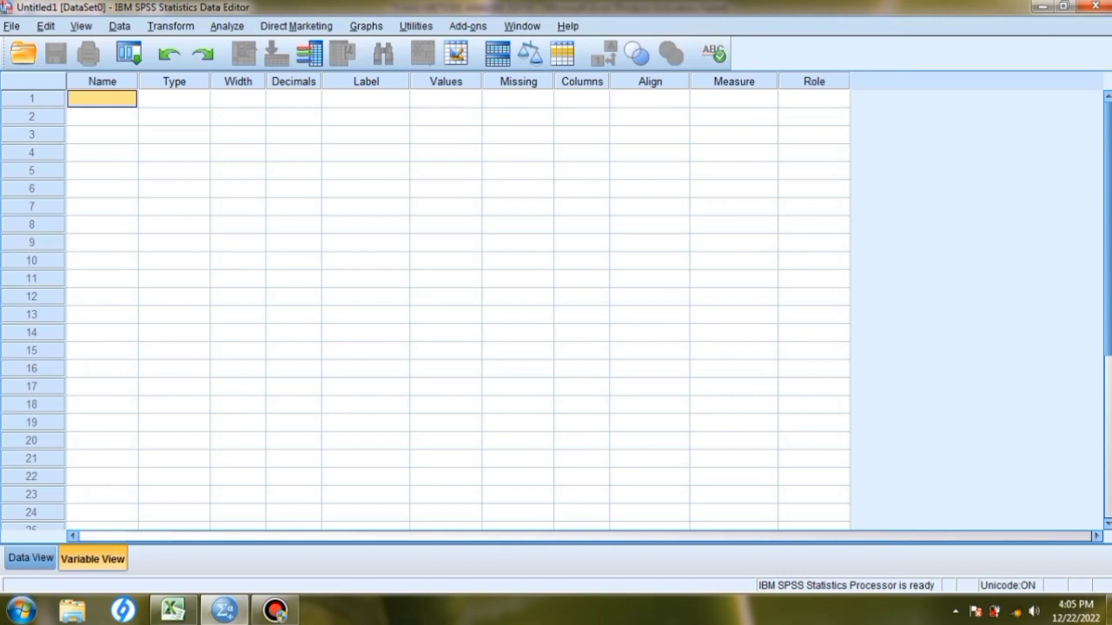
{"action": "type", "text": "X1"}
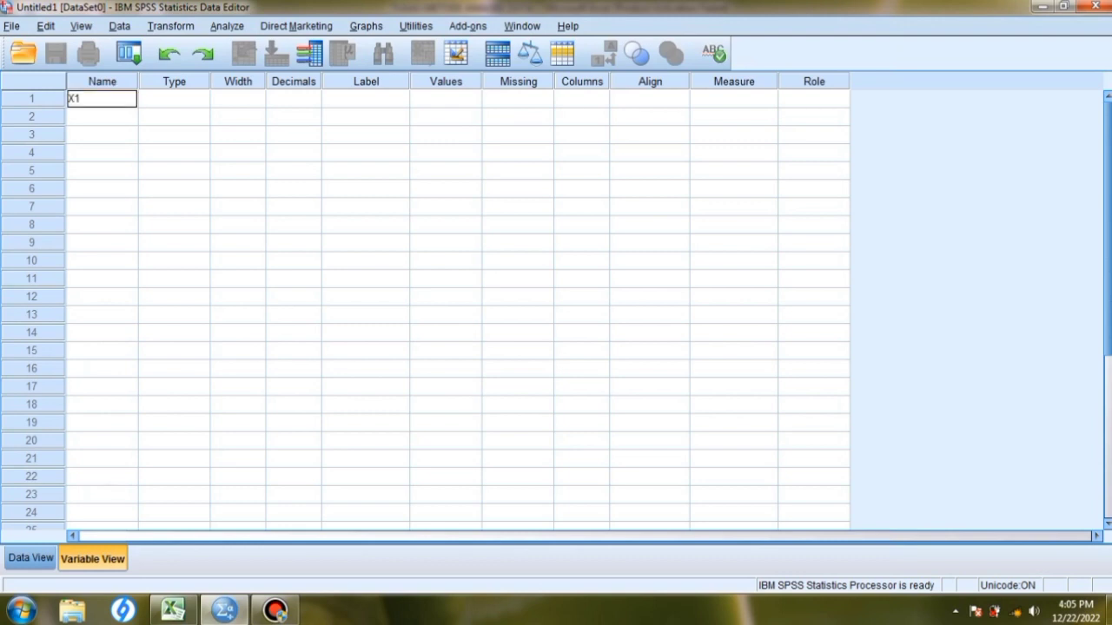
{"action": "left_click", "coordinate": [365, 99]}
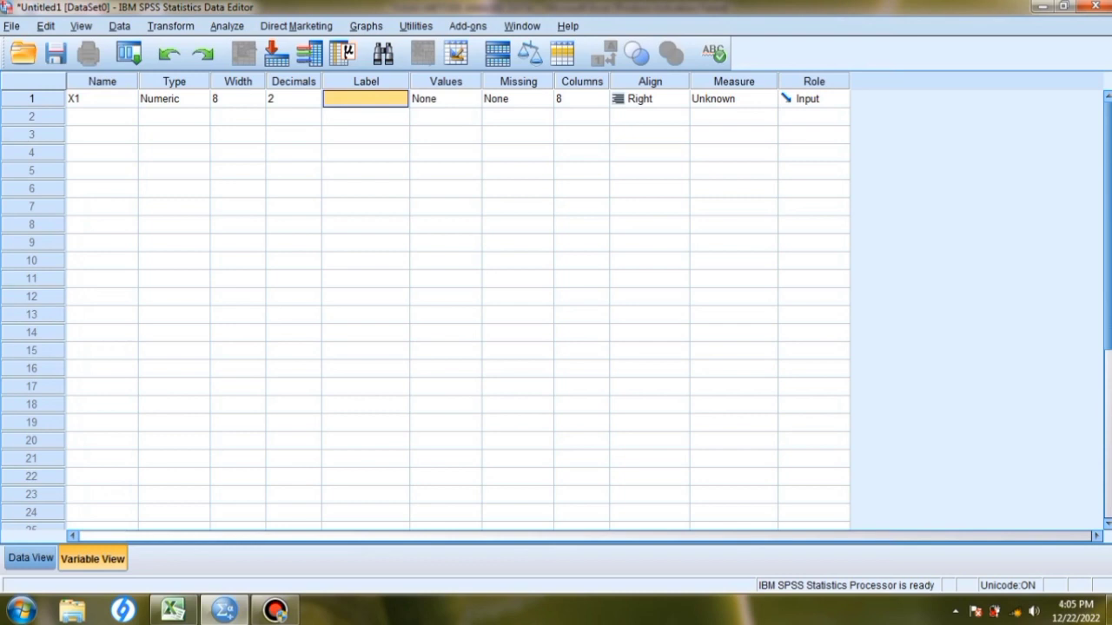
{"action": "double_click", "coordinate": [365, 99]}
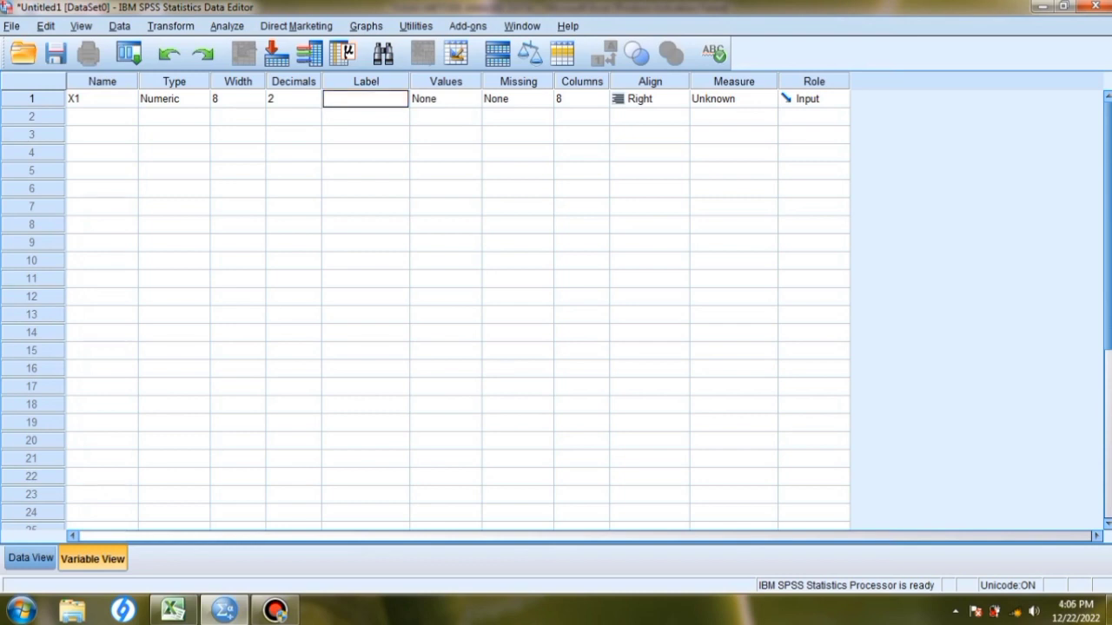
{"action": "type", "text": "K"}
{"action": "type", "text": "epemim"}
{"action": "type", "text": "pinan"}
{"action": "type", "text": " Kepala"}
{"action": "type", "text": " Cab"}
{"action": "type", "text": "ang"}
Define the second variable as X2 with the label Motivasi Kerja
{"action": "left_click", "coordinate": [102, 117]}
{"action": "type", "text": "X2"}
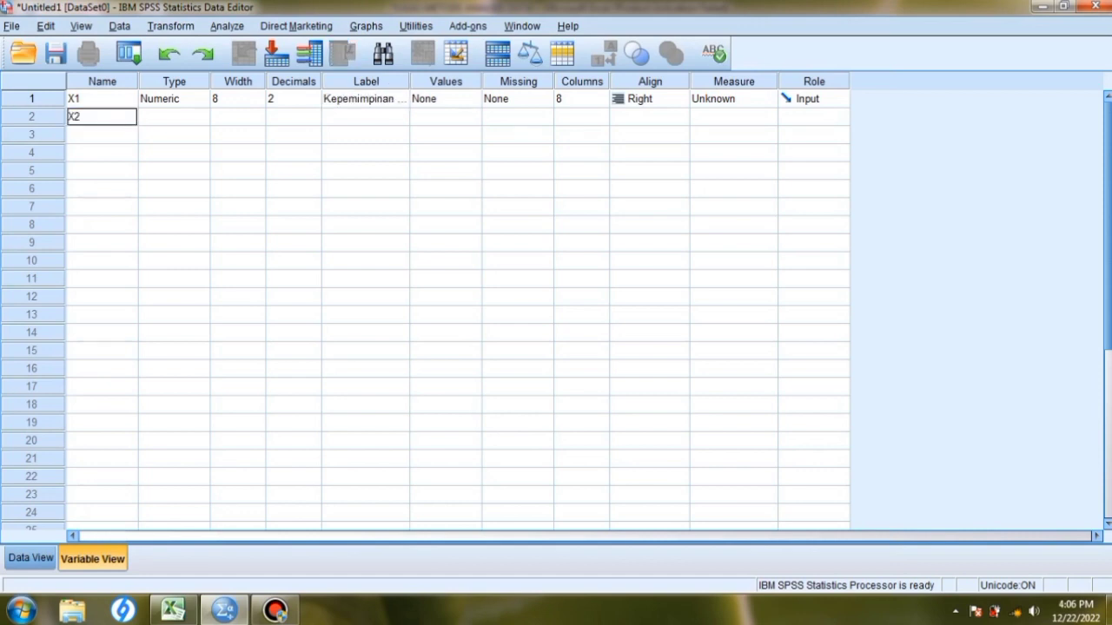
{"action": "left_click", "coordinate": [365, 117]}
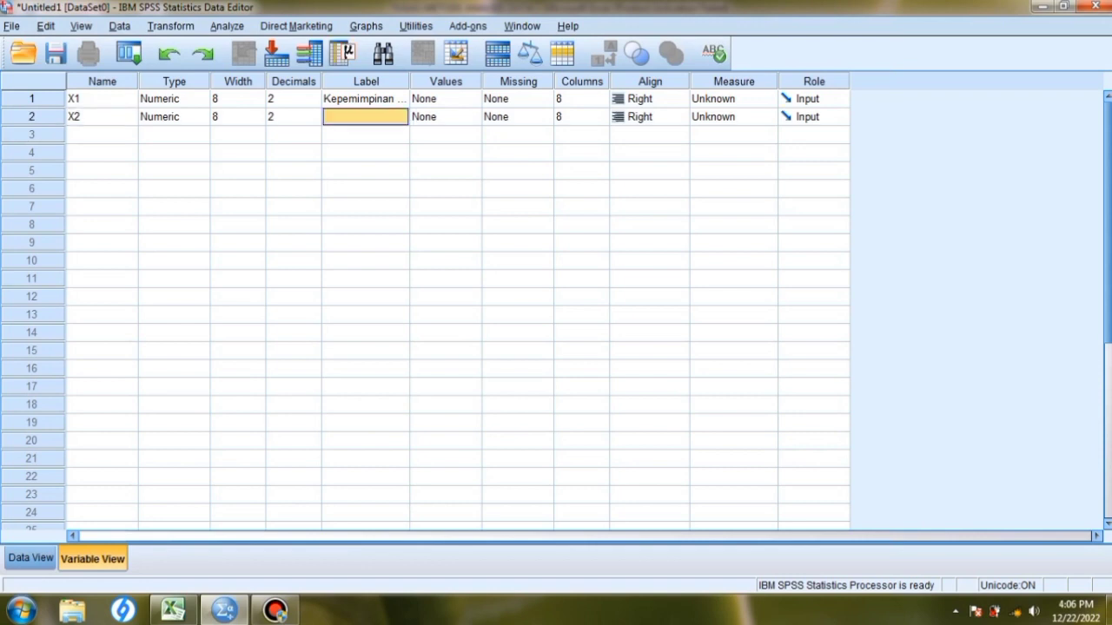
{"action": "type", "text": "mOT"}
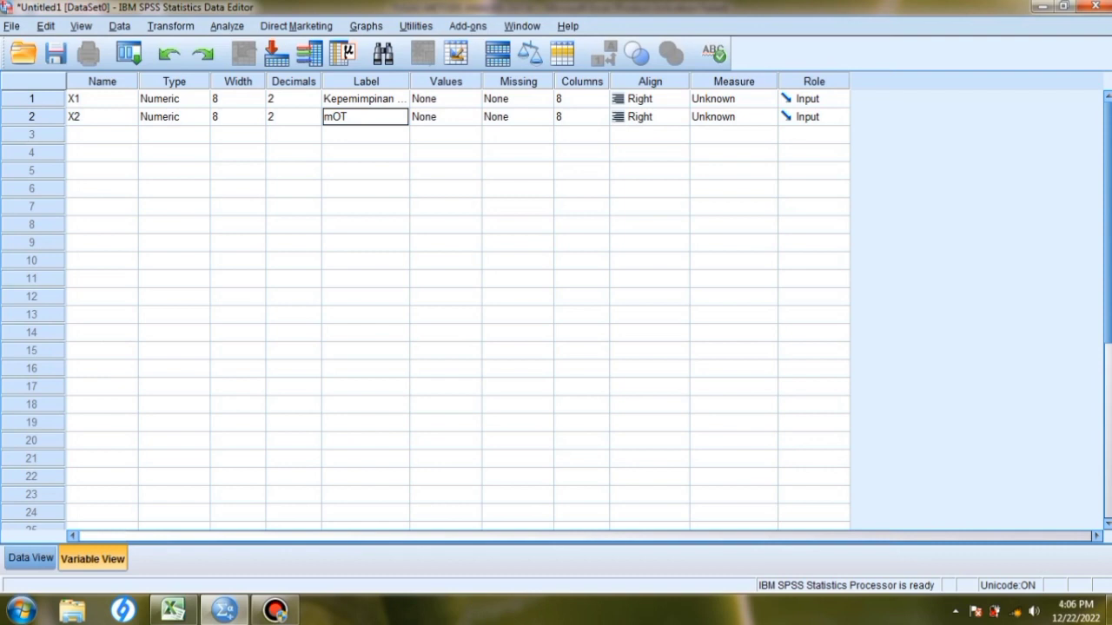
{"action": "key", "text": "BackSpace"}
{"action": "key", "text": "BackSpace"}
{"action": "key", "text": "BackSpace"}
{"action": "type", "text": "Motivasi Kerja"}
Define the third variable as Y with the label Kinerja Pegawai
{"action": "left_click", "coordinate": [101, 135]}
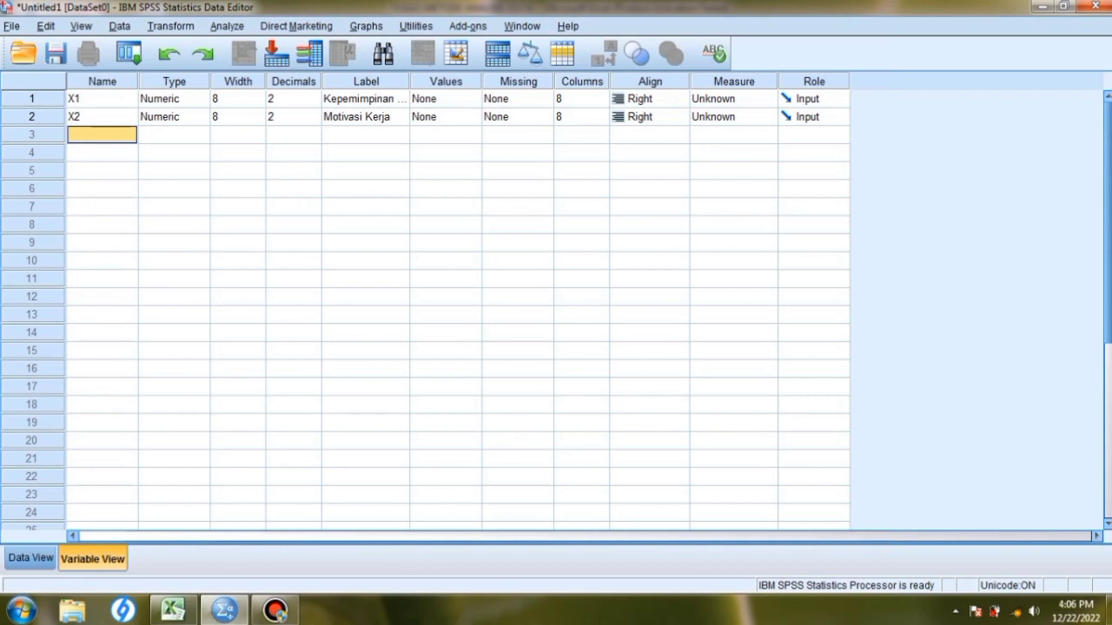
{"action": "double_click", "coordinate": [102, 134]}
{"action": "type", "text": "Y"}
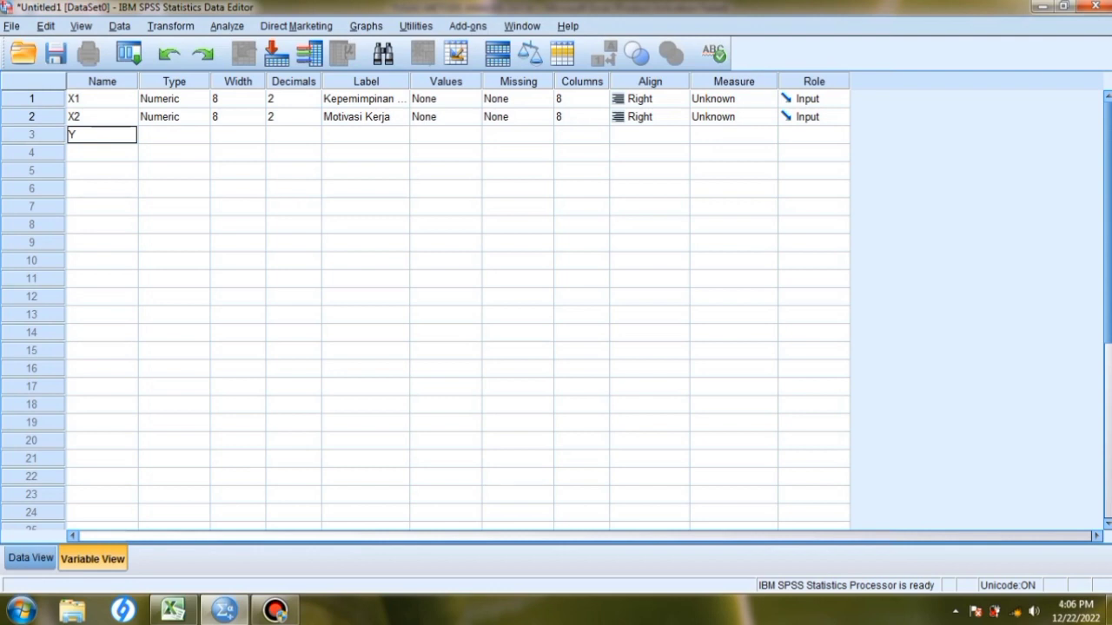
{"action": "left_click", "coordinate": [365, 135]}
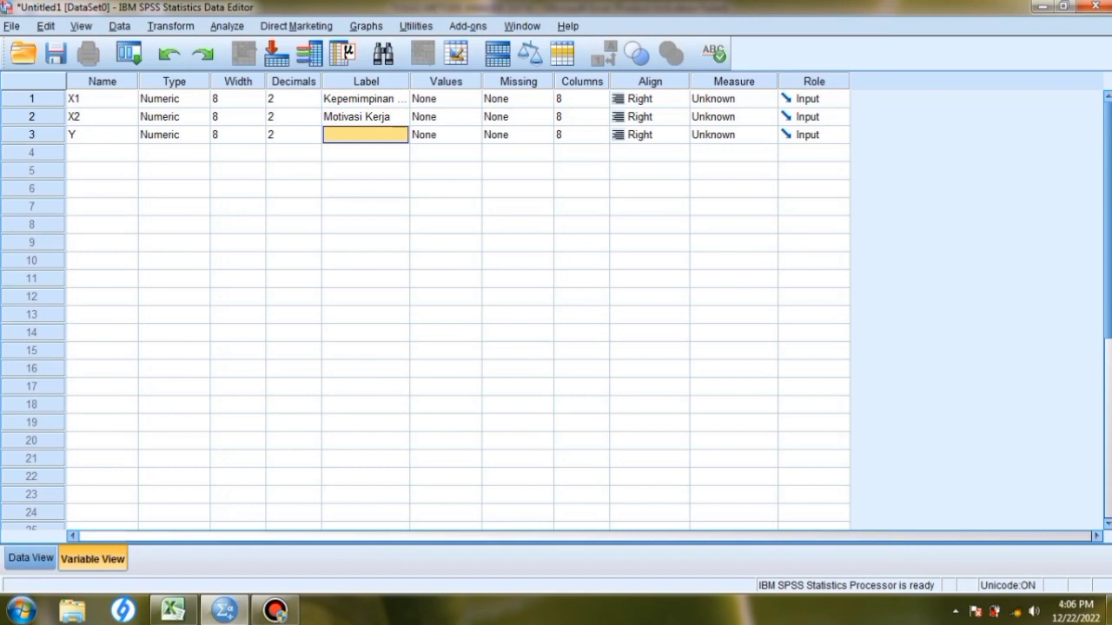
{"action": "type", "text": "k"}
{"action": "key", "text": "BackSpace"}
{"action": "type", "text": "Kinerja"}
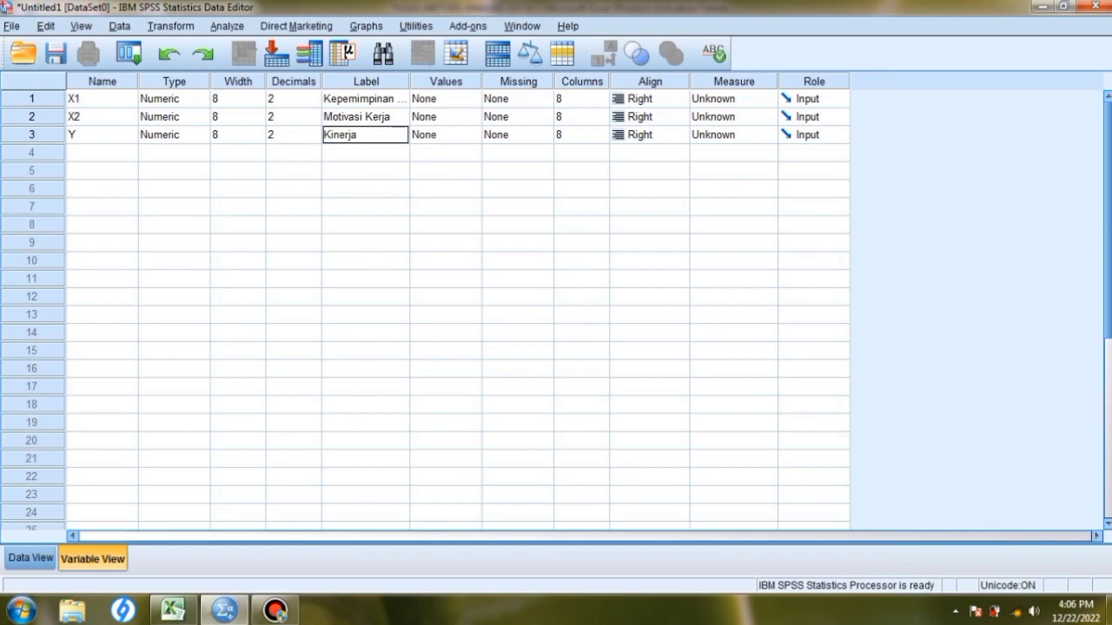
{"action": "type", "text": " Pegawai"}
{"action": "left_click", "coordinate": [289, 171]}
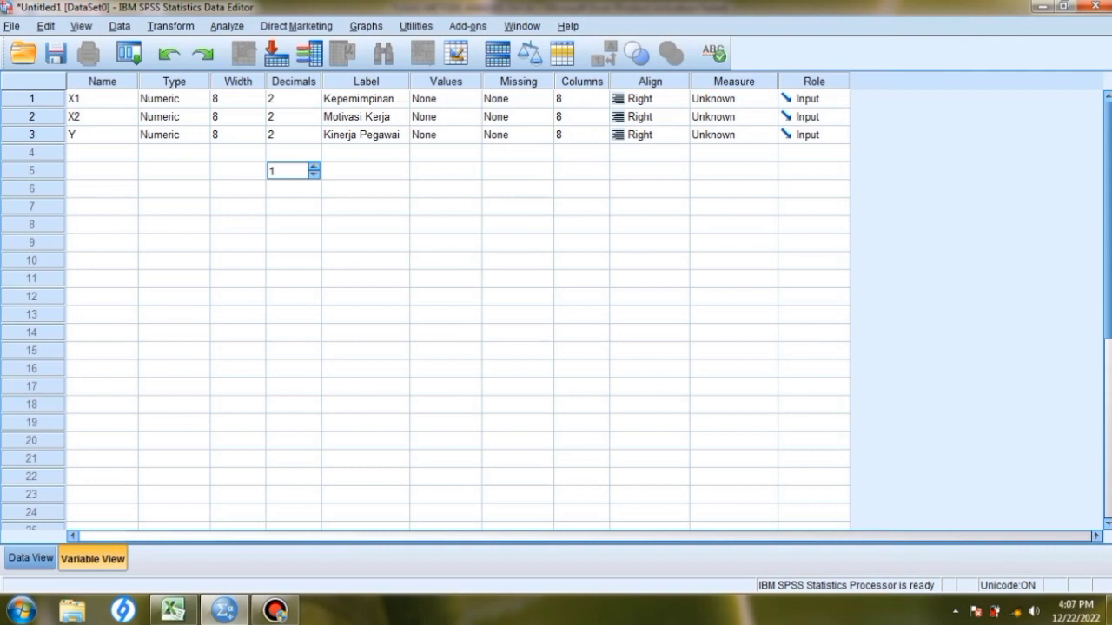
{"action": "left_click", "coordinate": [313, 175]}
{"action": "left_click", "coordinate": [166, 188]}
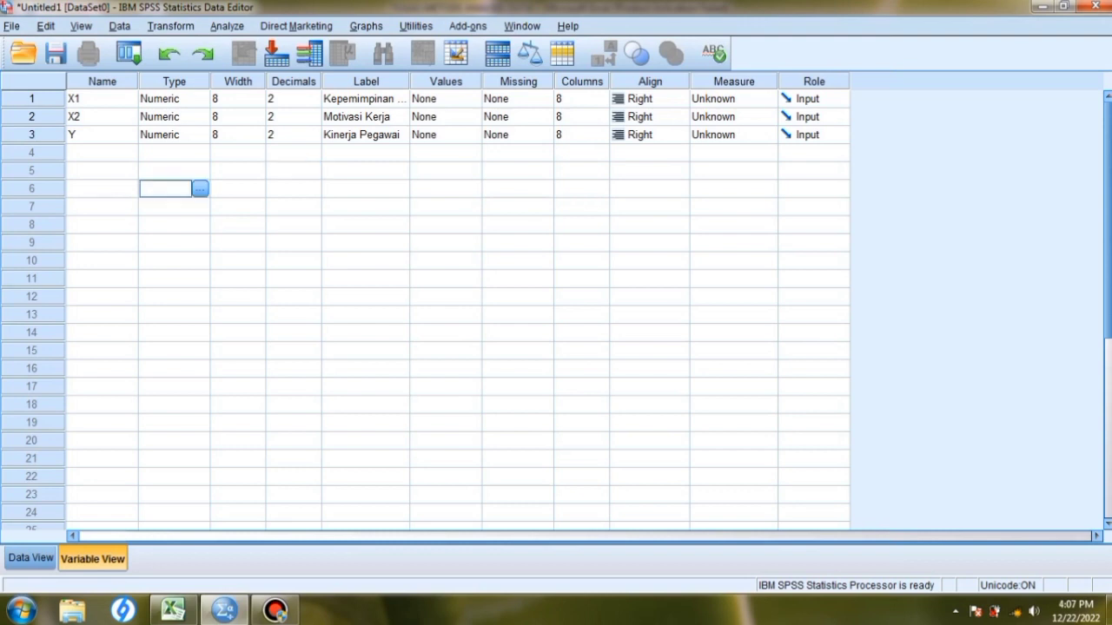
{"action": "left_click", "coordinate": [165, 153]}
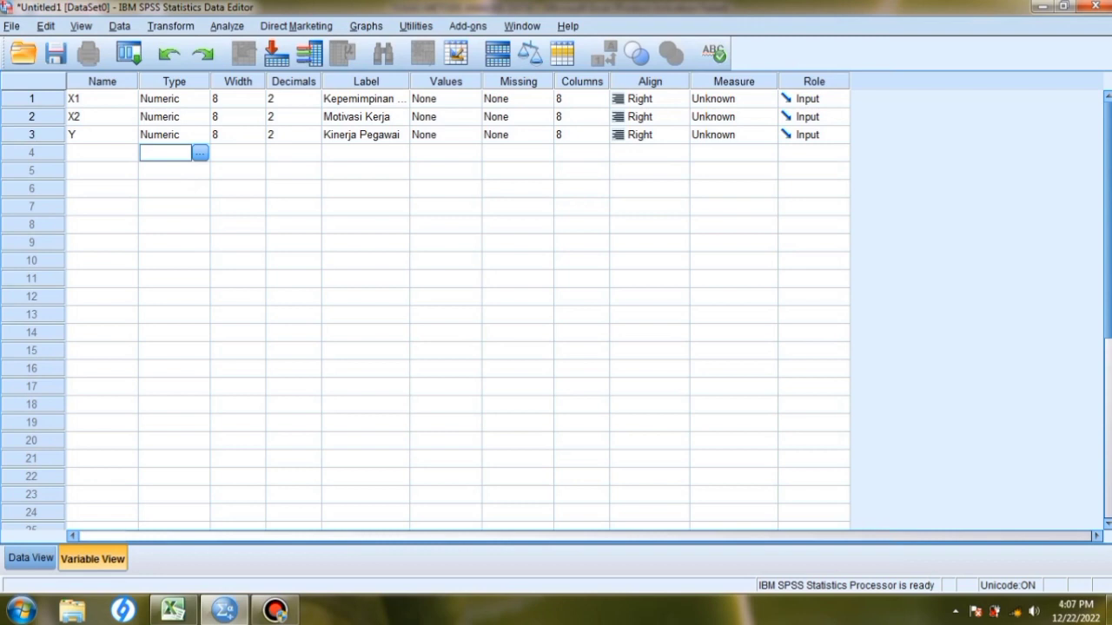
Bring up the SPSS data grid, and in Excel copy the X1, X2 and Y values in C5:E34 of the Berganda sheet
{"action": "left_click", "coordinate": [30, 558]}
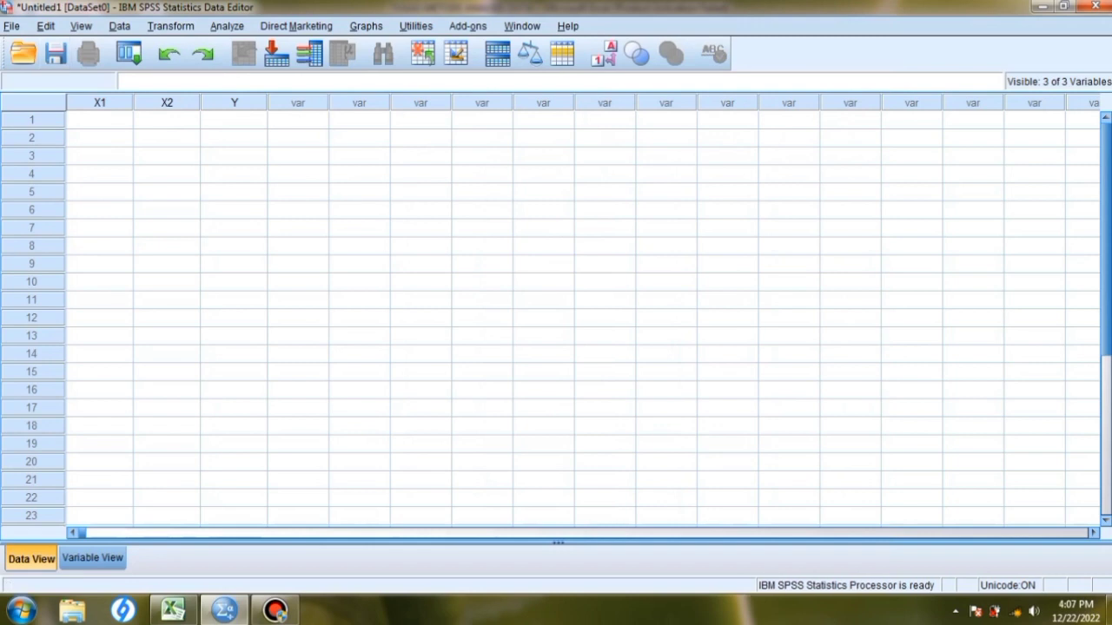
{"action": "mouse_move", "coordinate": [173, 610]}
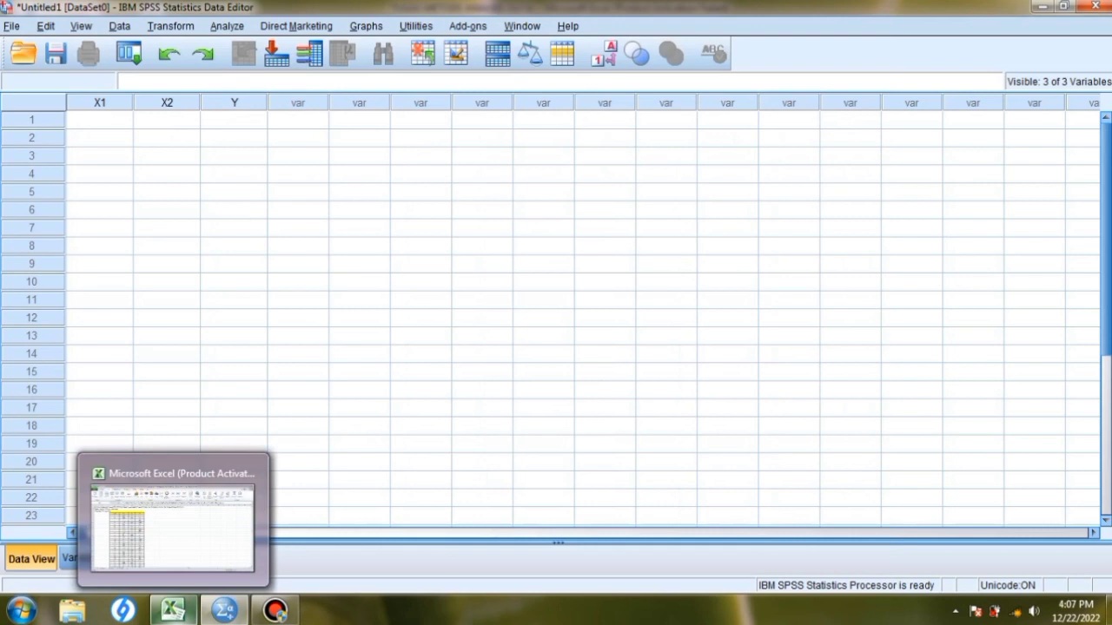
{"action": "left_click", "coordinate": [173, 530]}
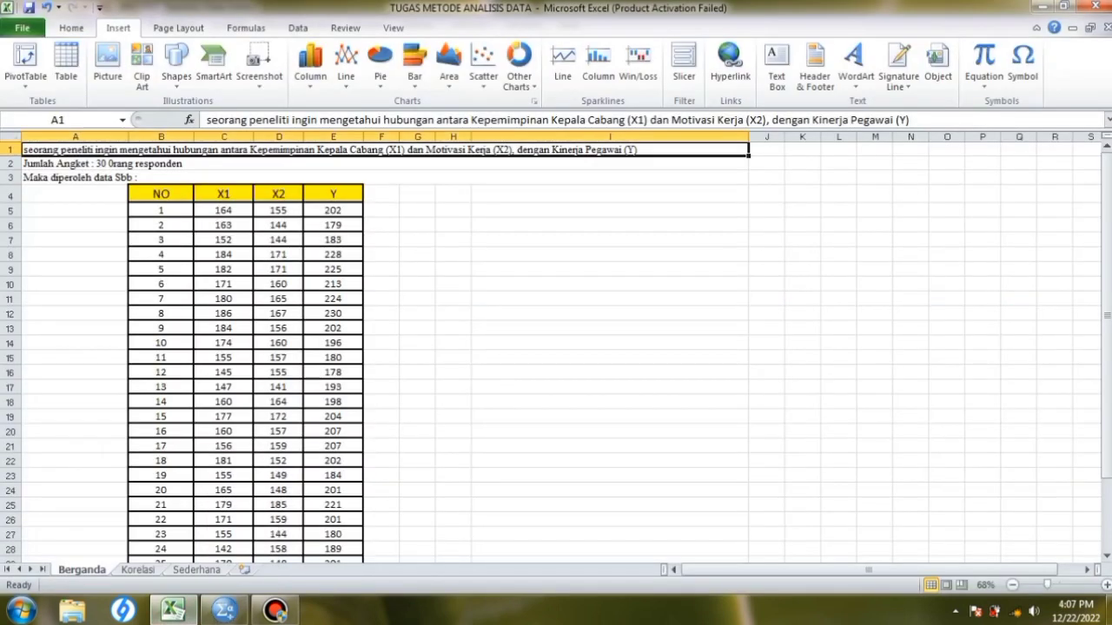
{"action": "left_click", "coordinate": [223, 210]}
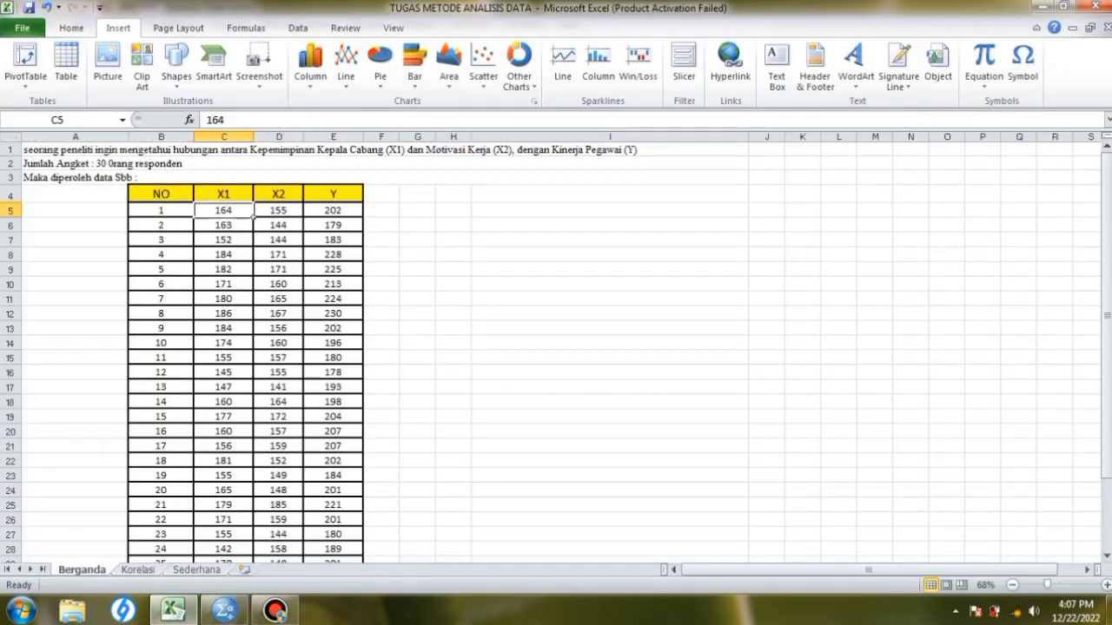
{"action": "left_click_drag", "start_coordinate": [254, 217], "coordinate": [363, 539]}
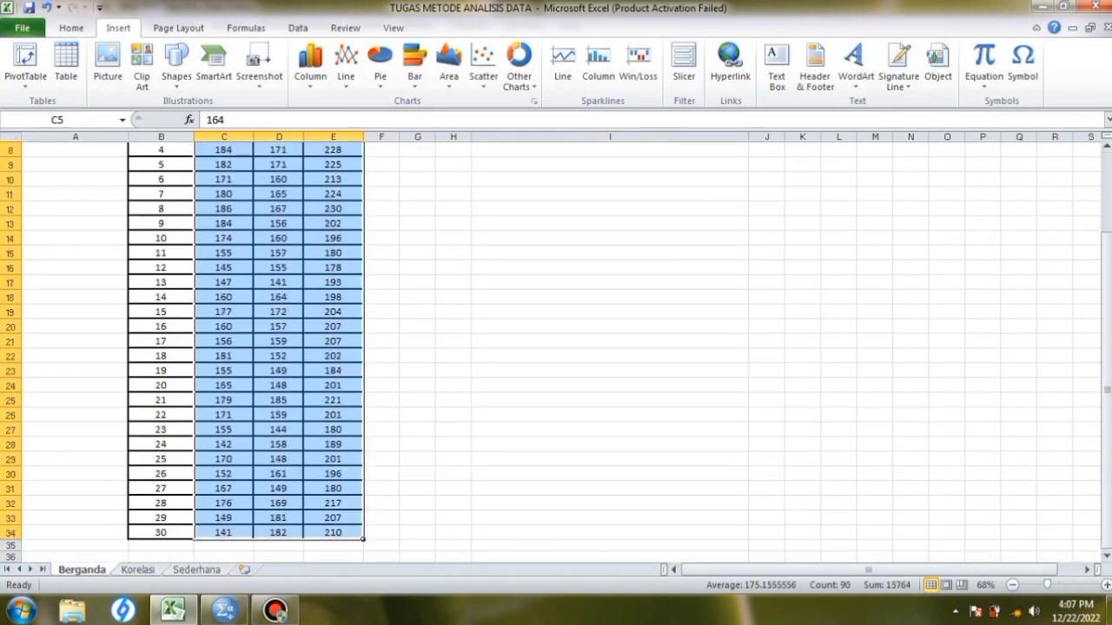
{"action": "key", "text": "ctrl+c"}
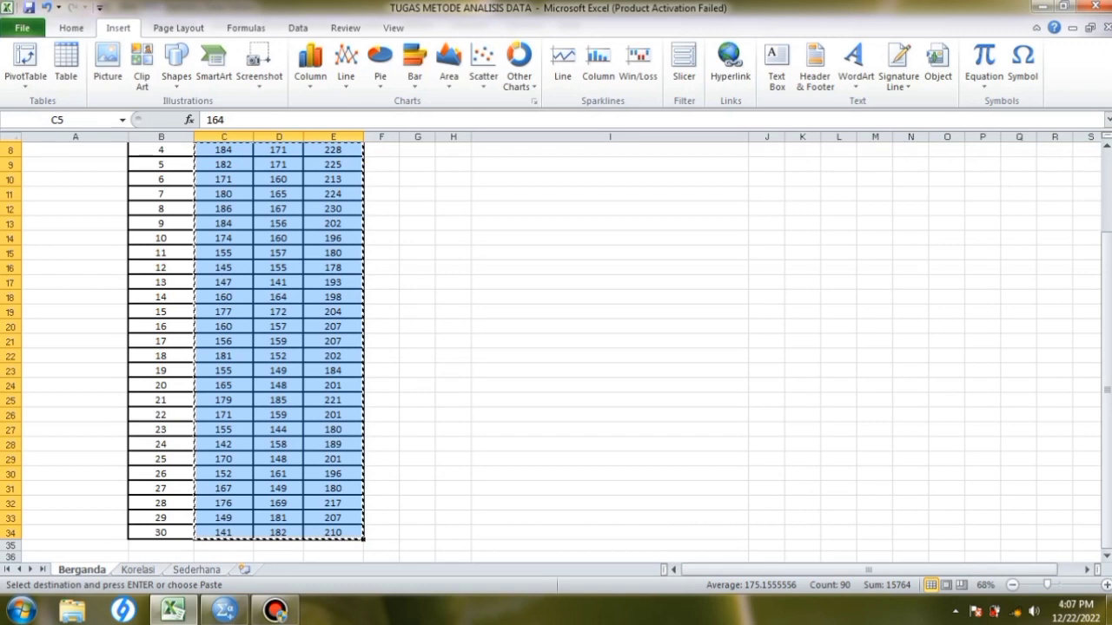
Paste the copied values into the SPSS data grid, starting at the first case of X1
{"action": "mouse_move", "coordinate": [224, 611]}
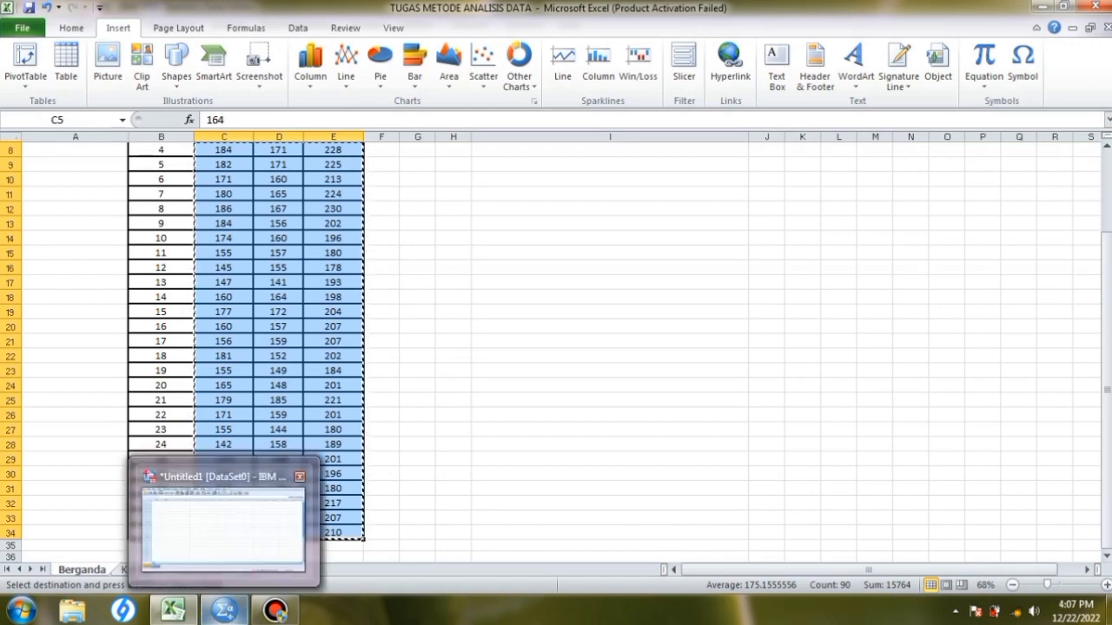
{"action": "left_click", "coordinate": [224, 521]}
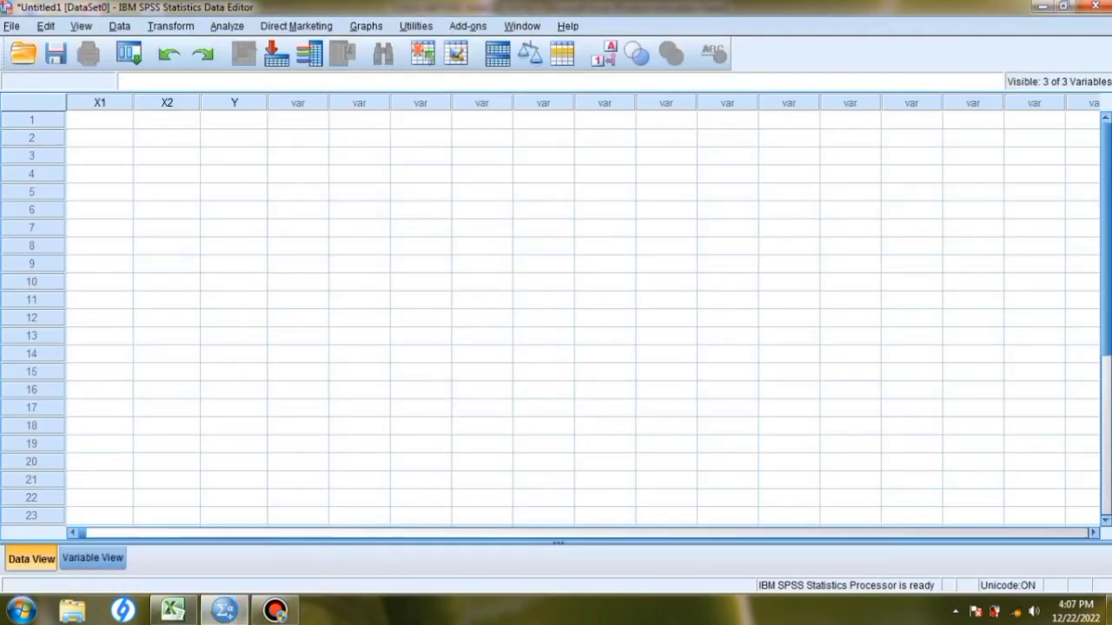
{"action": "left_click", "coordinate": [100, 120]}
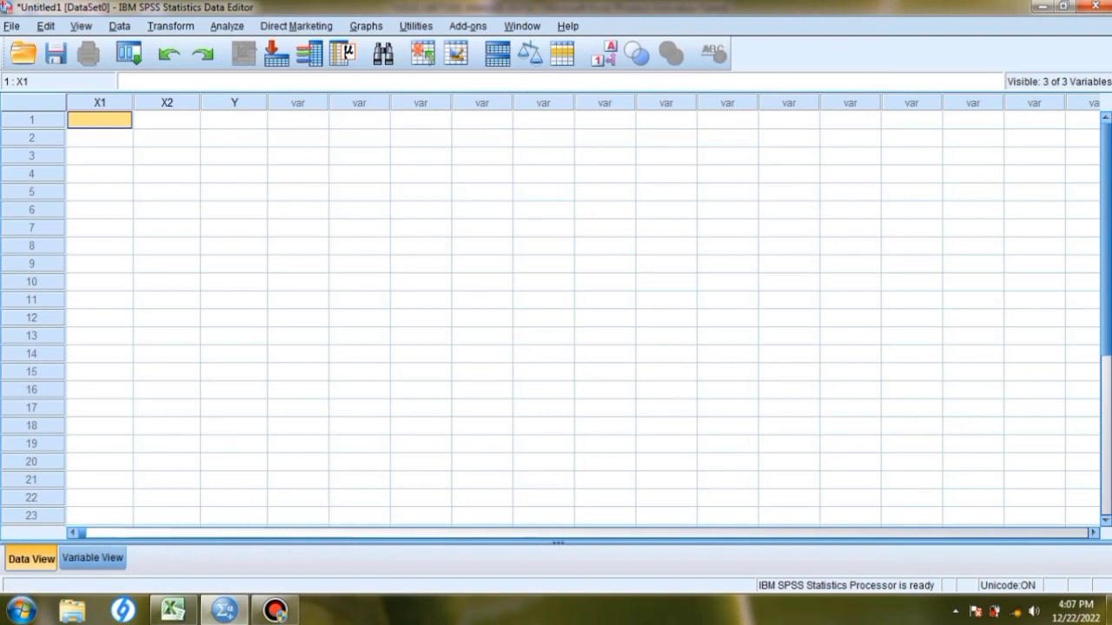
{"action": "key", "text": "ctrl+v"}
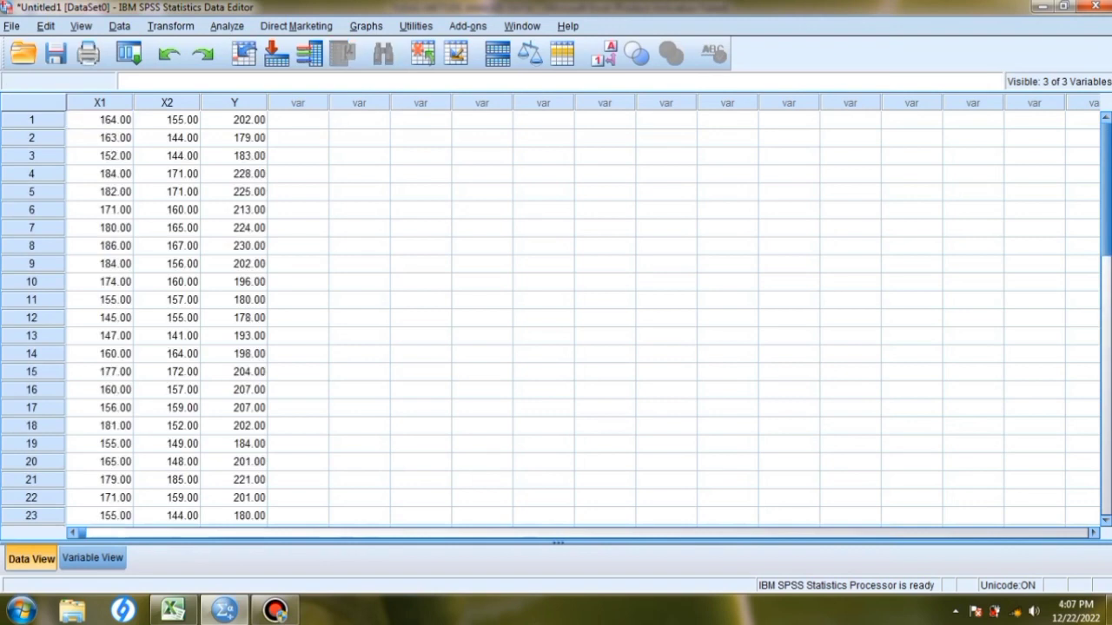
Look through the pasted X1, X2 and Y data down to case 30 and return to the first case
{"action": "left_click", "coordinate": [298, 139]}
{"action": "left_click", "coordinate": [298, 156]}
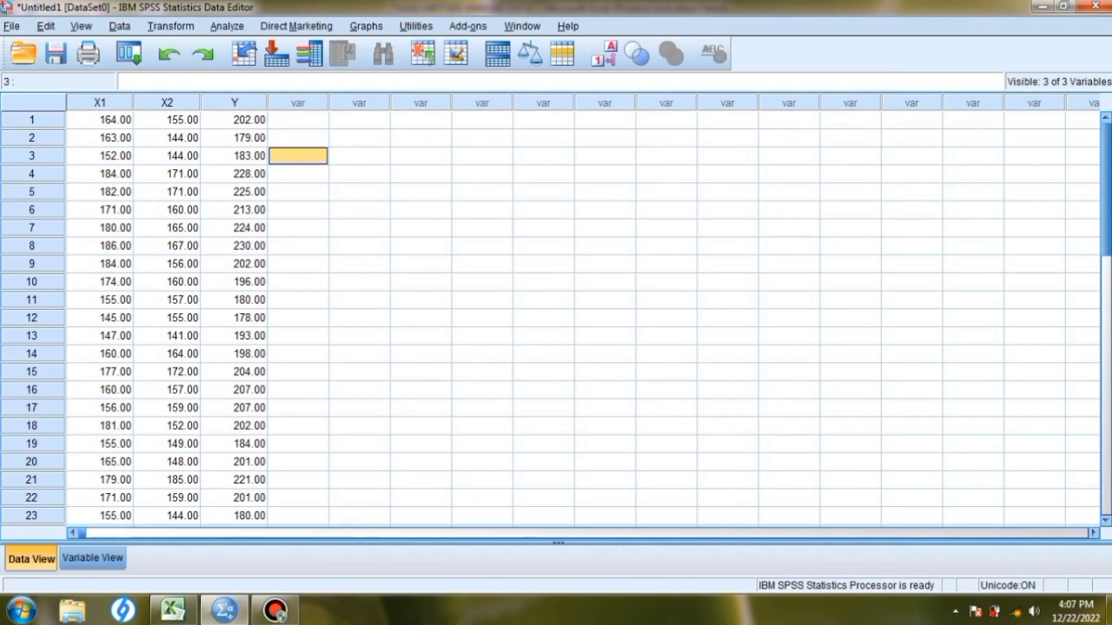
{"action": "key", "text": "Down"}
{"action": "key", "text": "Down"}
{"action": "key", "text": "Down"}
{"action": "key", "text": "Down"}
{"action": "key", "text": "Down"}
{"action": "key", "text": "Down"}
{"action": "key", "text": "Down"}
{"action": "key", "text": "Down"}
{"action": "key", "text": "Down"}
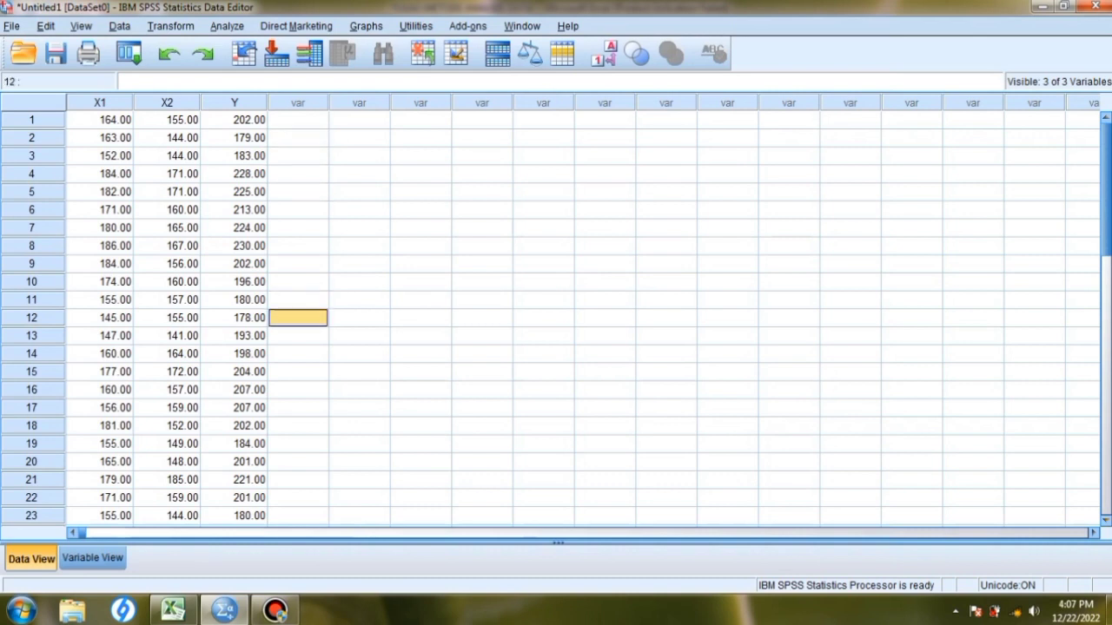
{"action": "scroll", "coordinate": [556, 313], "scroll_direction": "down", "scroll_amount": 5}
{"action": "scroll", "coordinate": [556, 312], "scroll_direction": "down", "scroll_amount": 2}
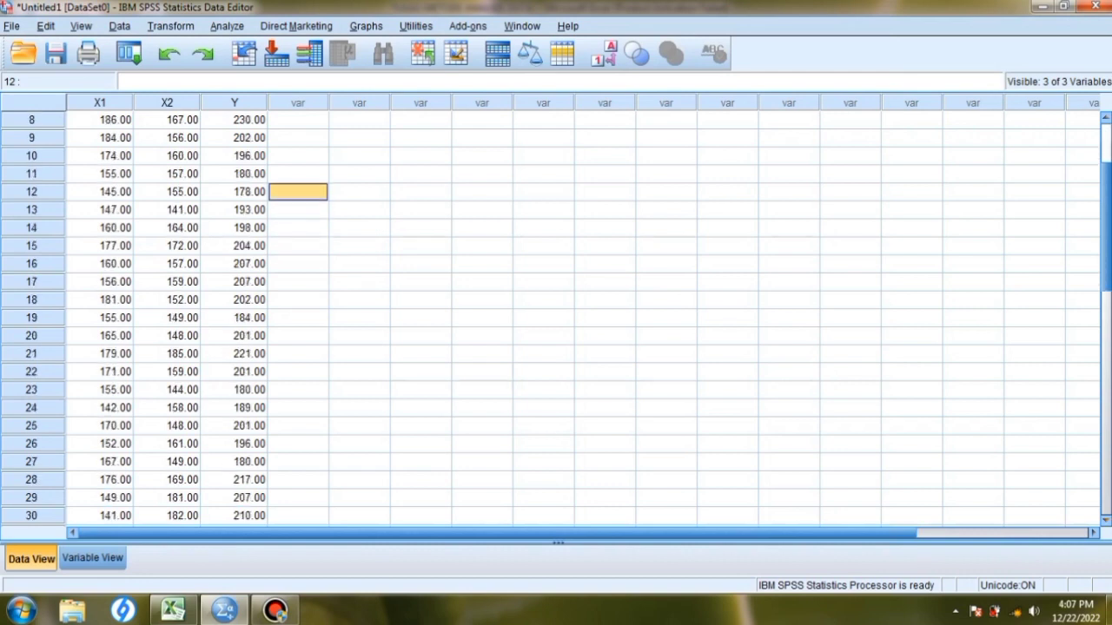
{"action": "scroll", "coordinate": [556, 312], "scroll_direction": "up", "scroll_amount": 7}
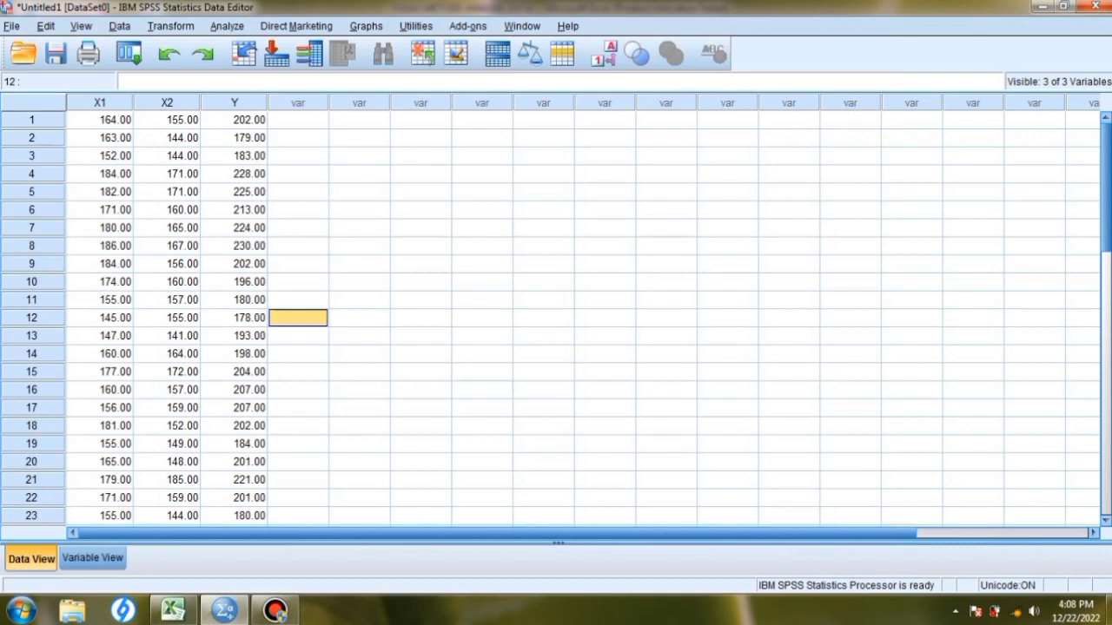
Start a linear regression and set Kinerja Pegawai [Y] as the dependent variable
{"action": "left_click", "coordinate": [227, 26]}
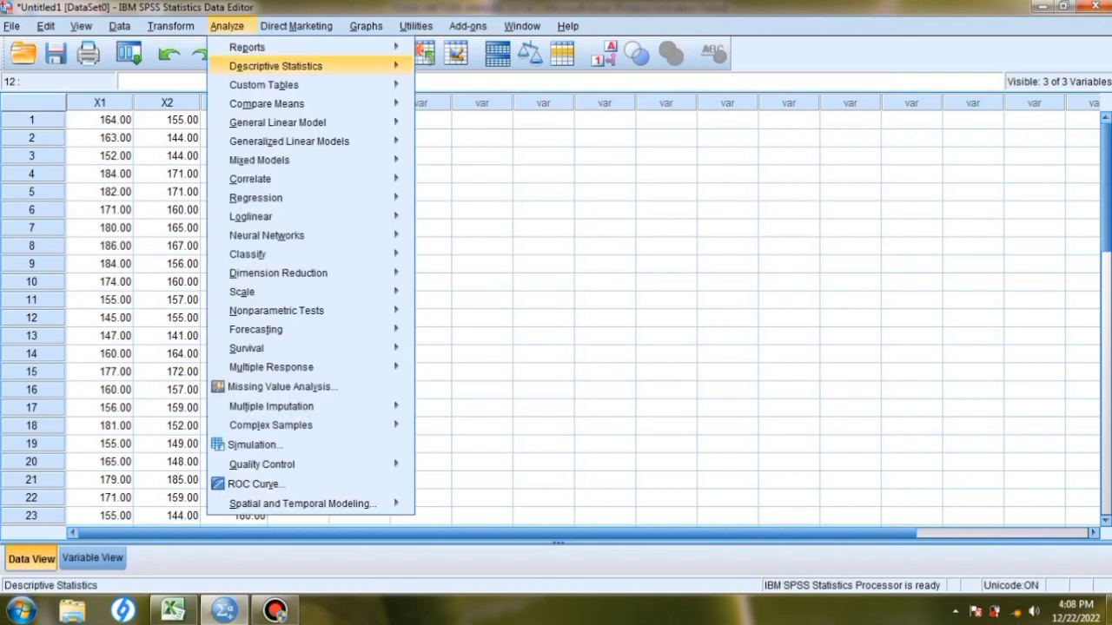
{"action": "mouse_move", "coordinate": [260, 198]}
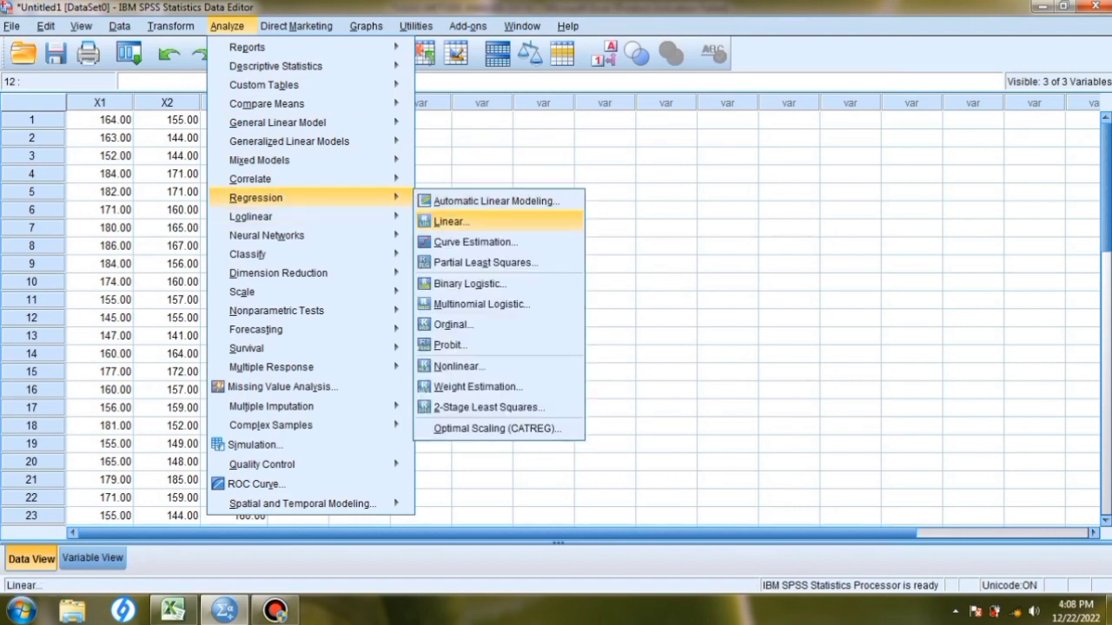
{"action": "left_click", "coordinate": [451, 221]}
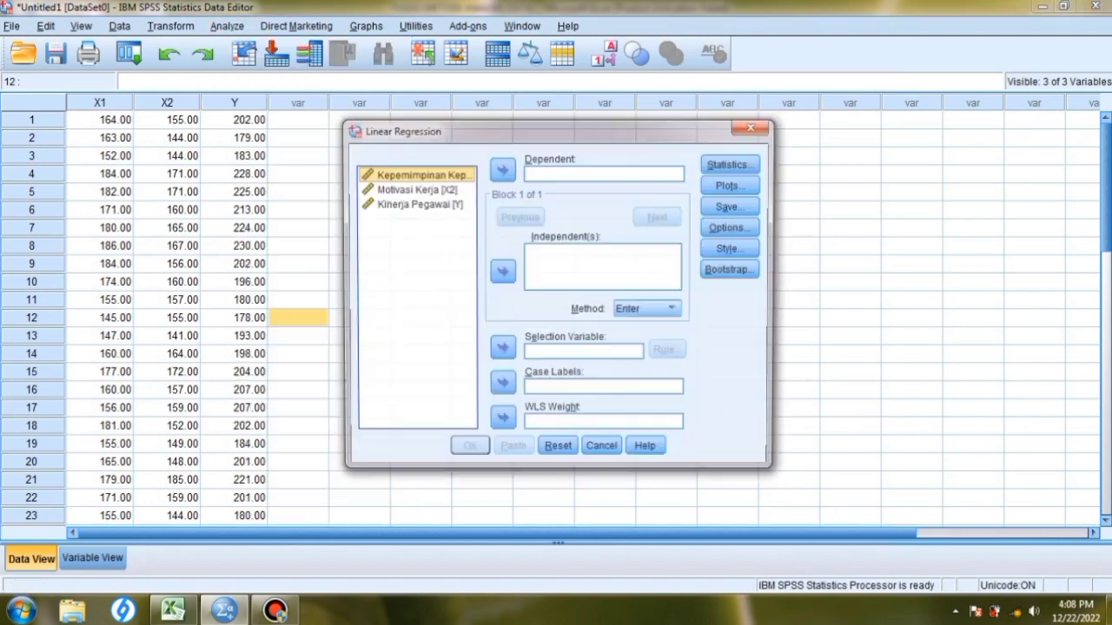
{"action": "left_click", "coordinate": [416, 204]}
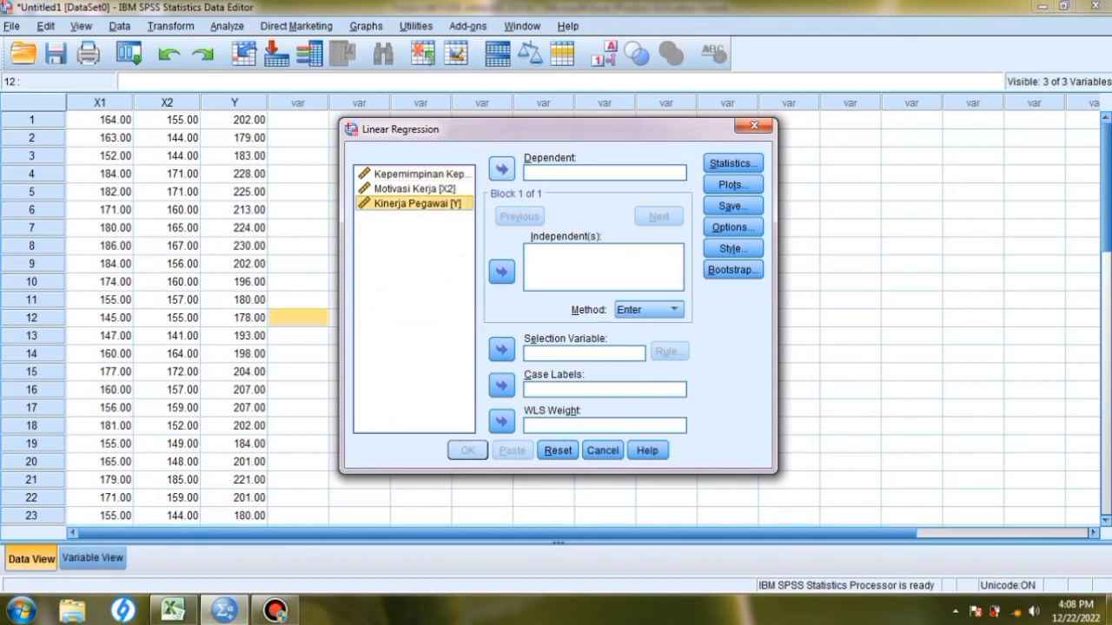
{"action": "left_click", "coordinate": [501, 169]}
Add Kepemimpinan Kepala Cabang and Motivasi Kerja [X2] as independent variables with the Enter method, and run the regression
{"action": "left_click", "coordinate": [417, 174]}
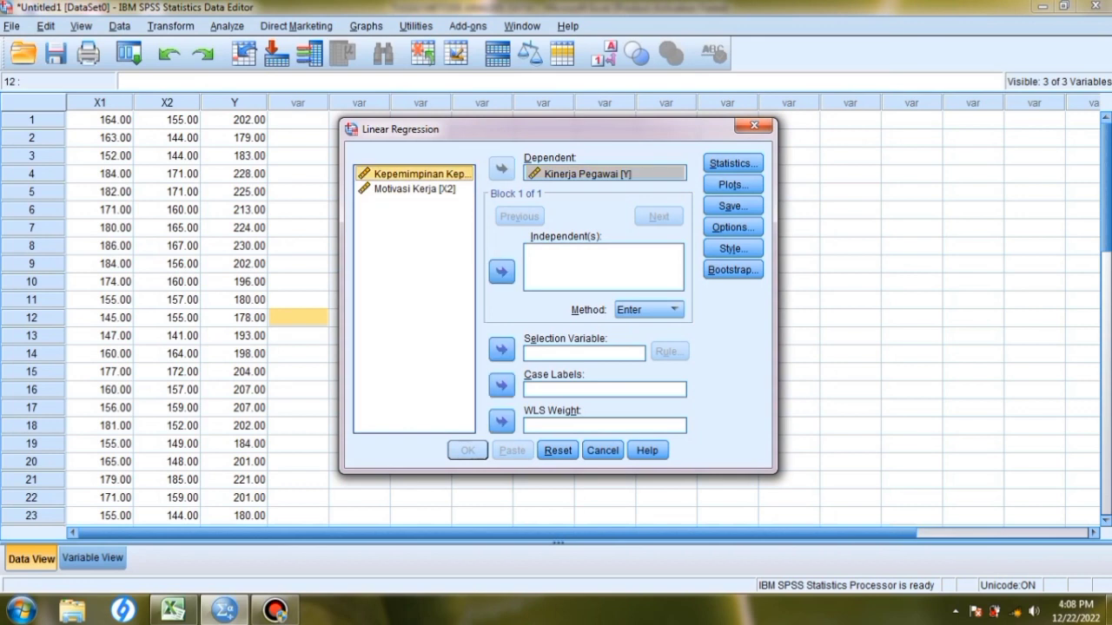
{"action": "left_click", "coordinate": [501, 271]}
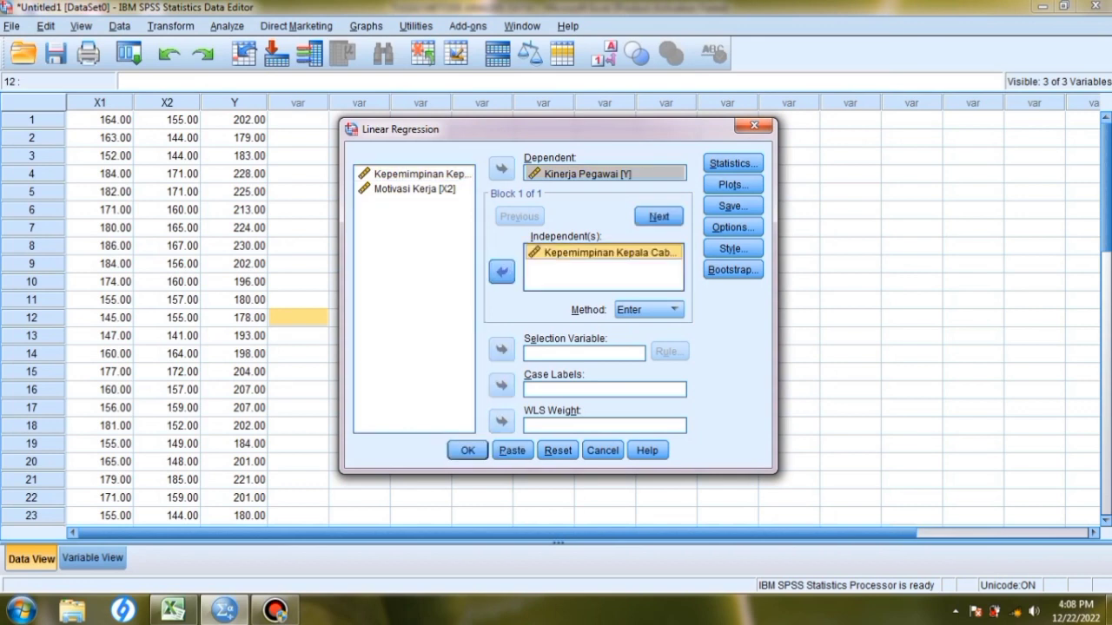
{"action": "left_click", "coordinate": [414, 188]}
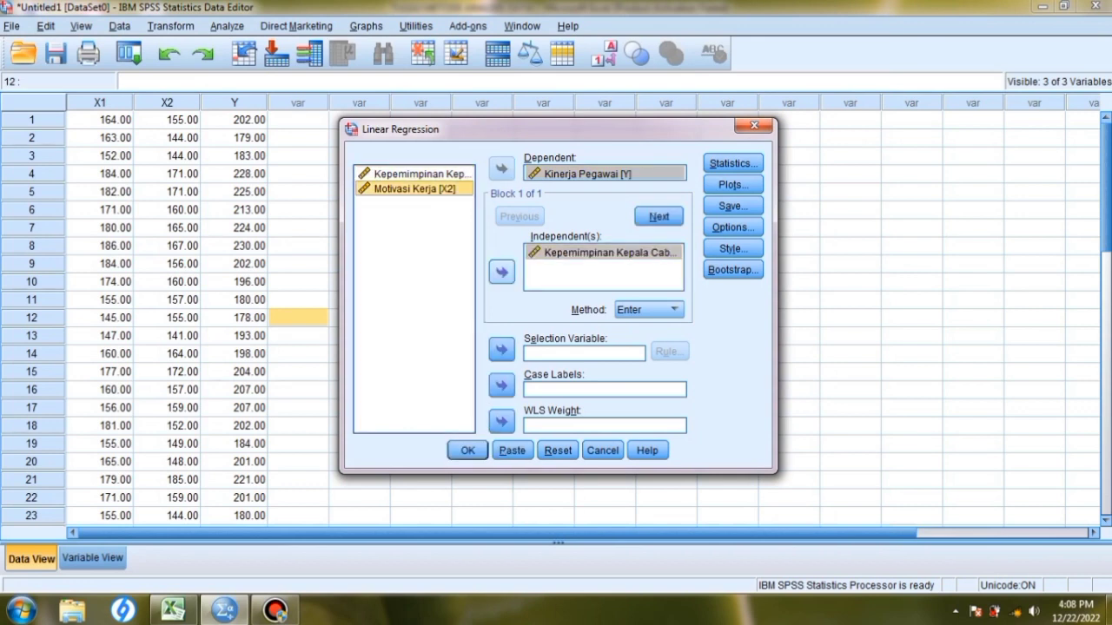
{"action": "left_click", "coordinate": [501, 272]}
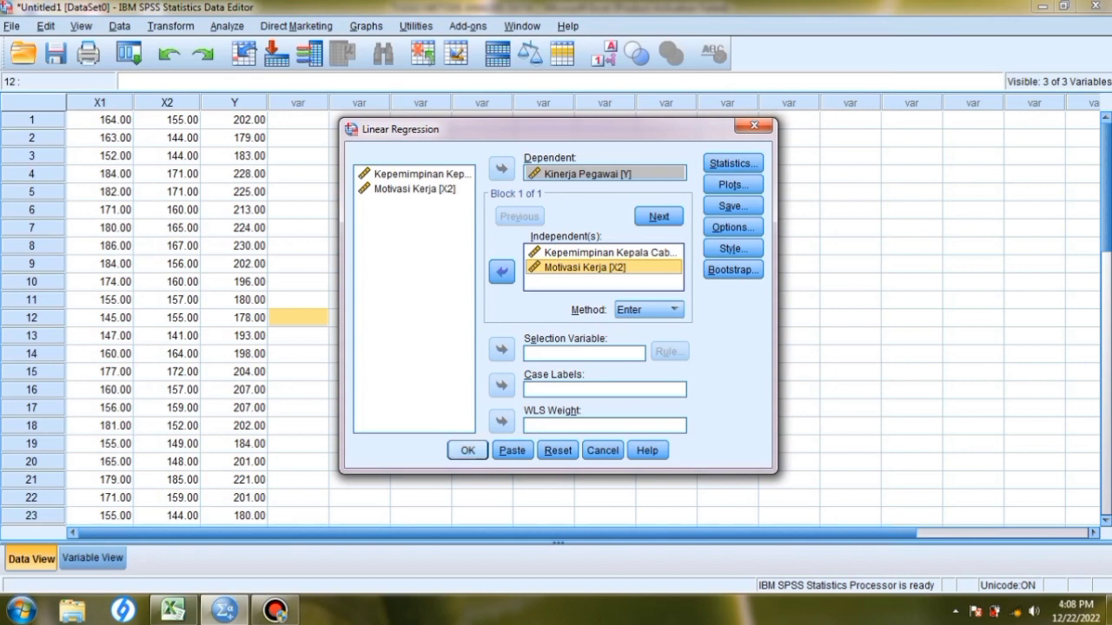
{"action": "key", "text": "Return"}
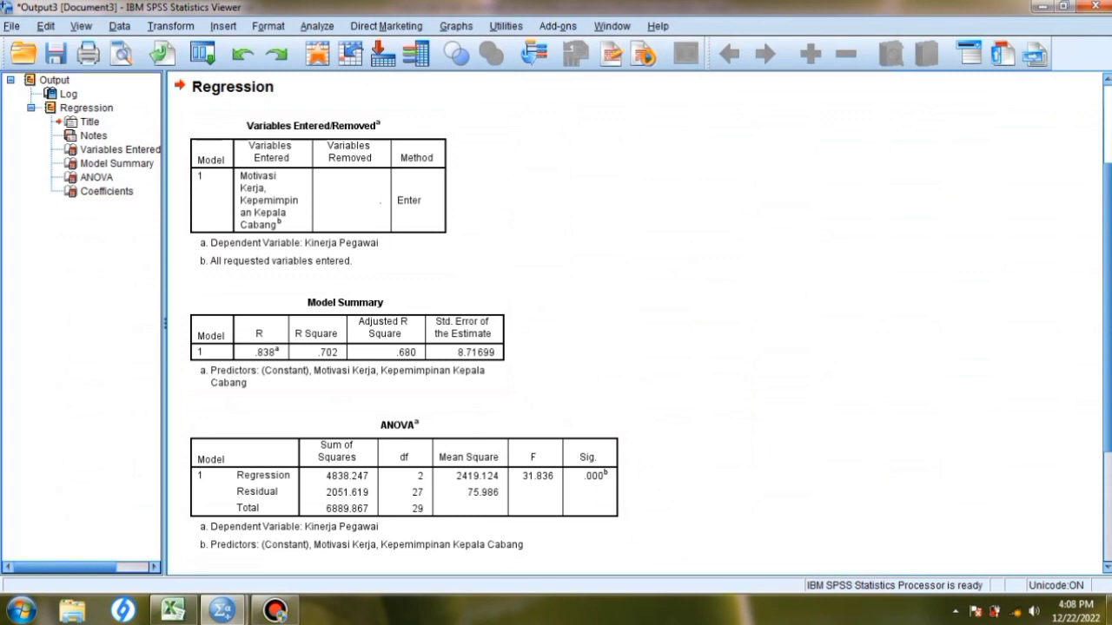
Examine the multiple regression output from Variables Entered/Removed through Model Summary and ANOVA to Coefficients, and go back up to the first tables
{"action": "key", "text": "Down"}
{"action": "key", "text": "Down"}
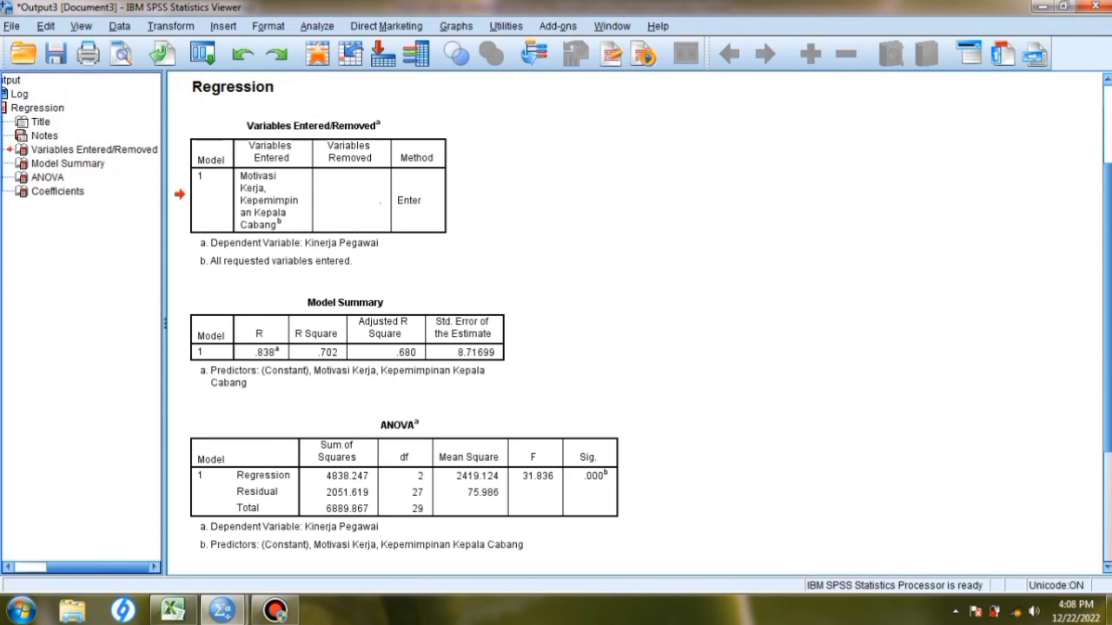
{"action": "key", "text": "Down"}
{"action": "key", "text": "Down"}
{"action": "key", "text": "Down"}
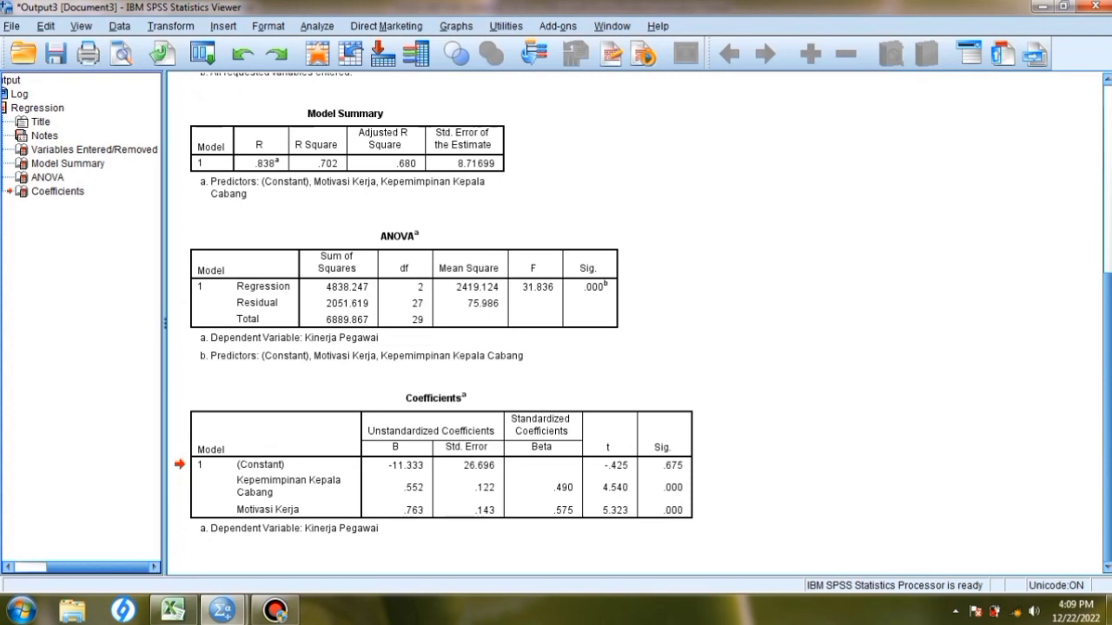
{"action": "key", "text": "Up"}
{"action": "key", "text": "Up"}
{"action": "key", "text": "Up"}
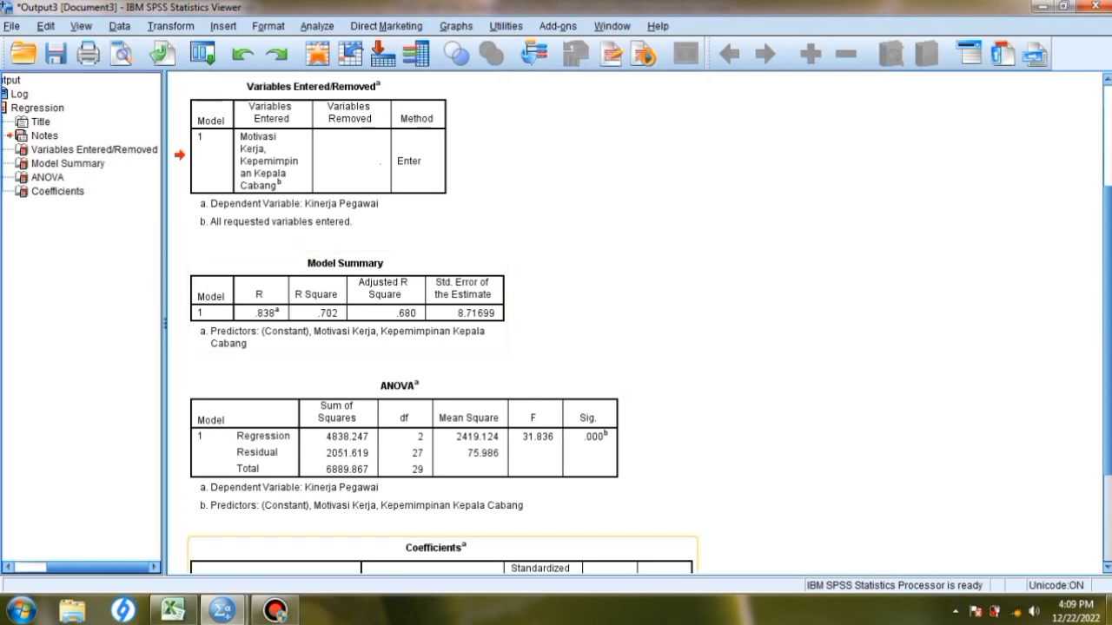
{"action": "mouse_move", "coordinate": [274, 610]}
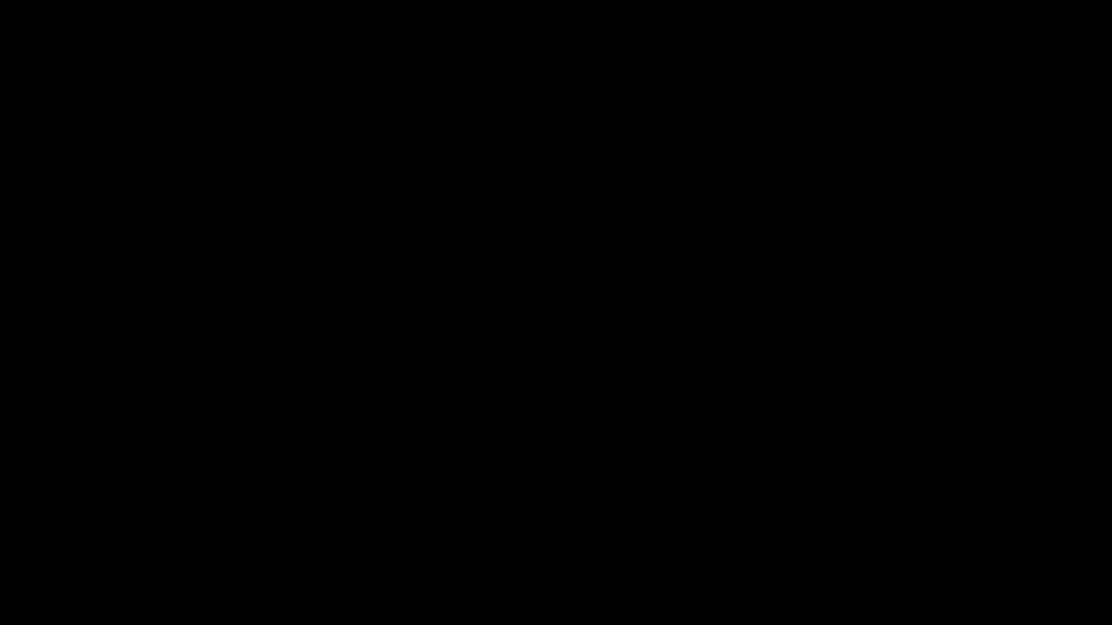